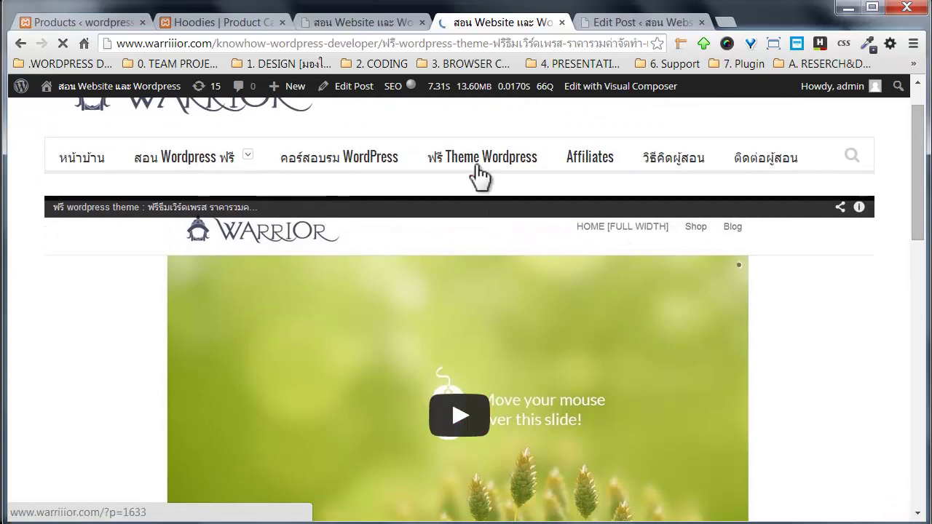
- Look through the free WordPress theme post, including its demo site details and the theme registration link
drag(922, 203, 917, 220)
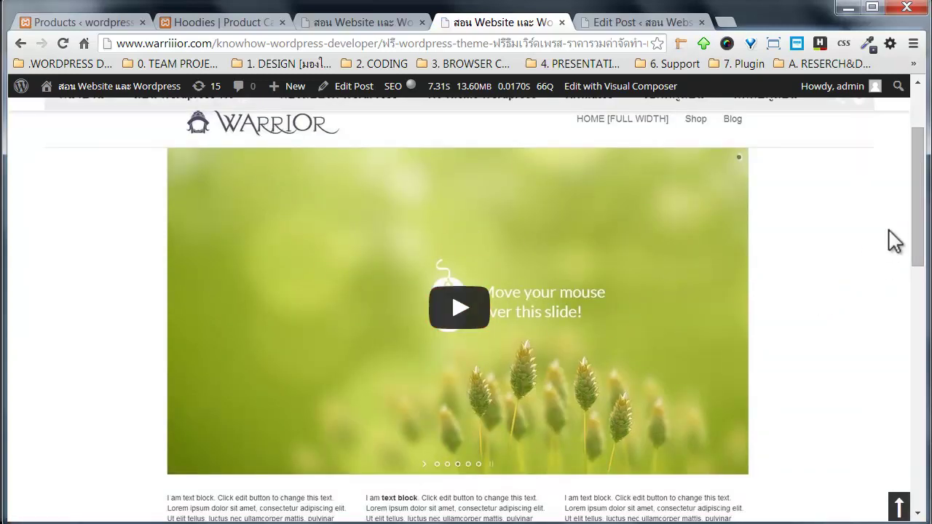
drag(917, 223, 908, 333)
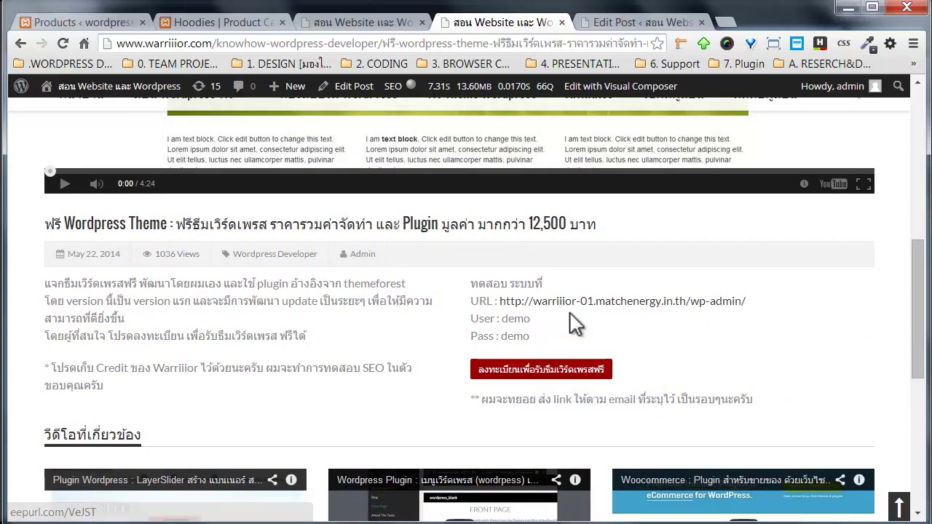
drag(916, 320, 916, 198)
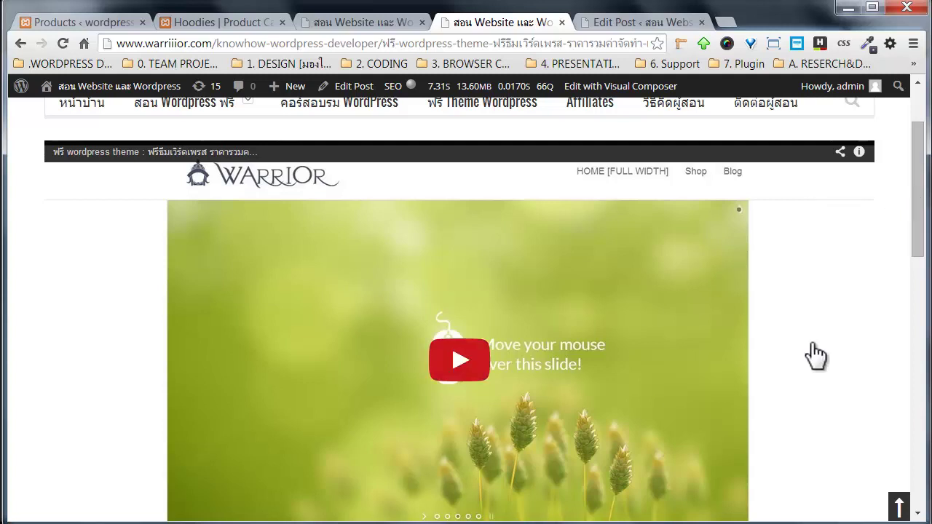
drag(917, 228, 916, 335)
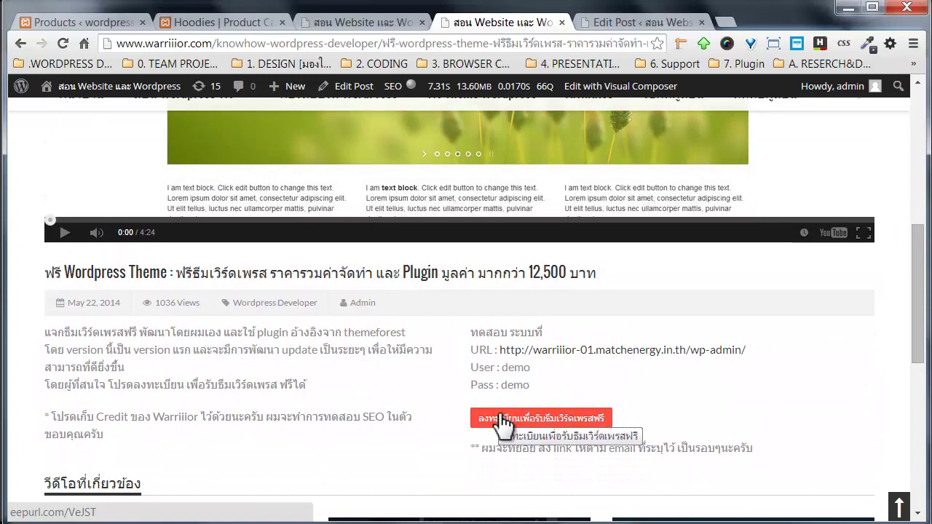
- Switch to the FREE-THEME-WORDPRESS-01 folder in Windows Explorer and examine its plugin folder, theme folder and installation text file
mouse_move(142, 523)
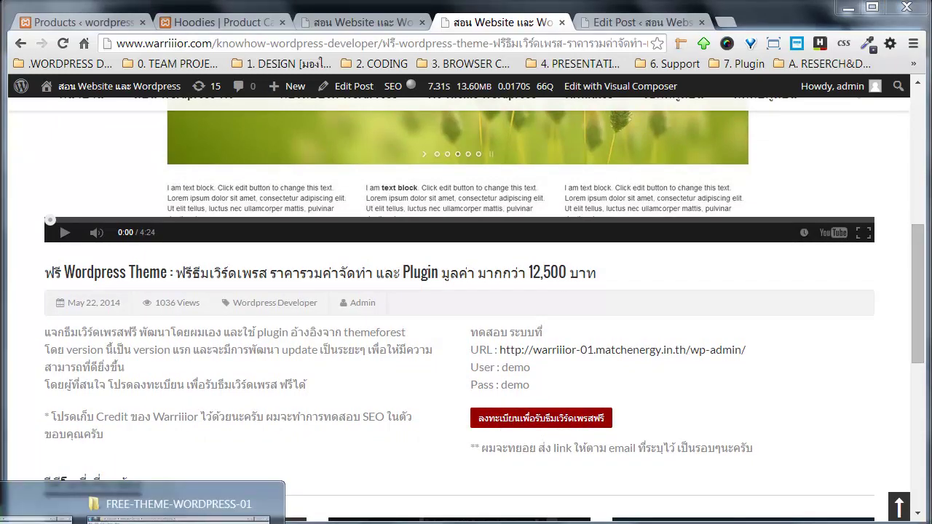
click(174, 518)
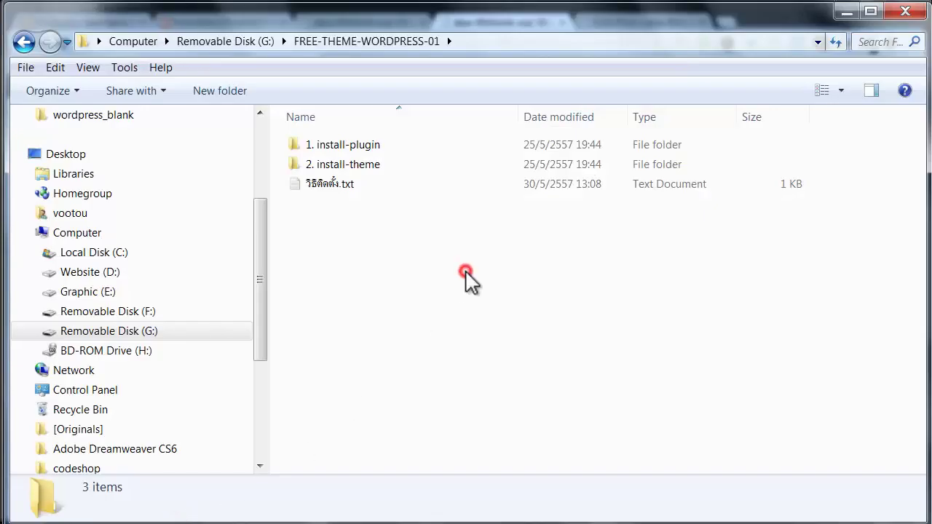
click(362, 144)
click(362, 165)
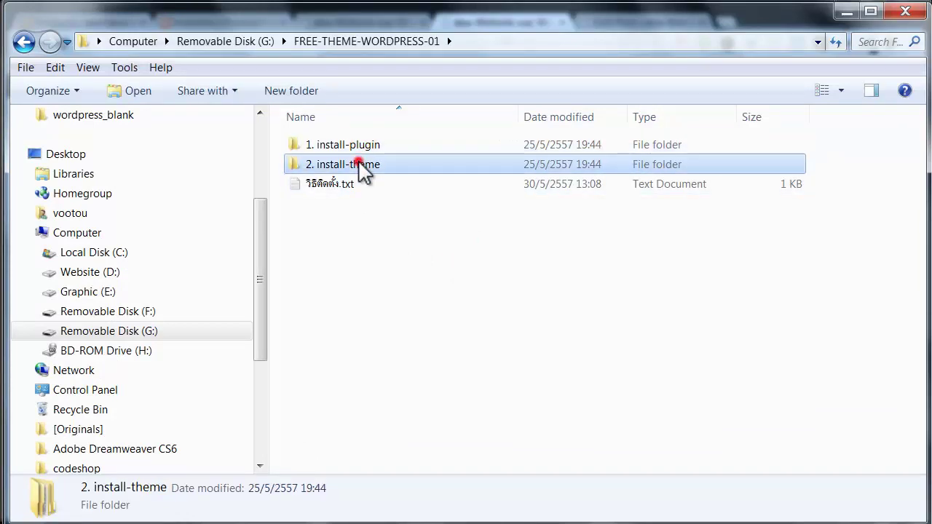
click(342, 185)
- Open the 1. install-plugin folder and examine the js_composer, layersliderwp-v.5.0.2 and menufication folders
double_click(364, 145)
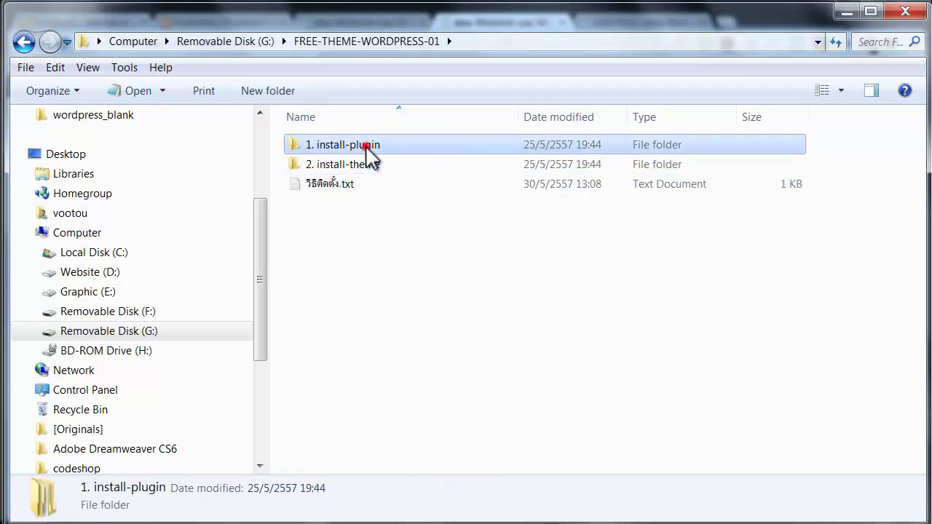
click(366, 150)
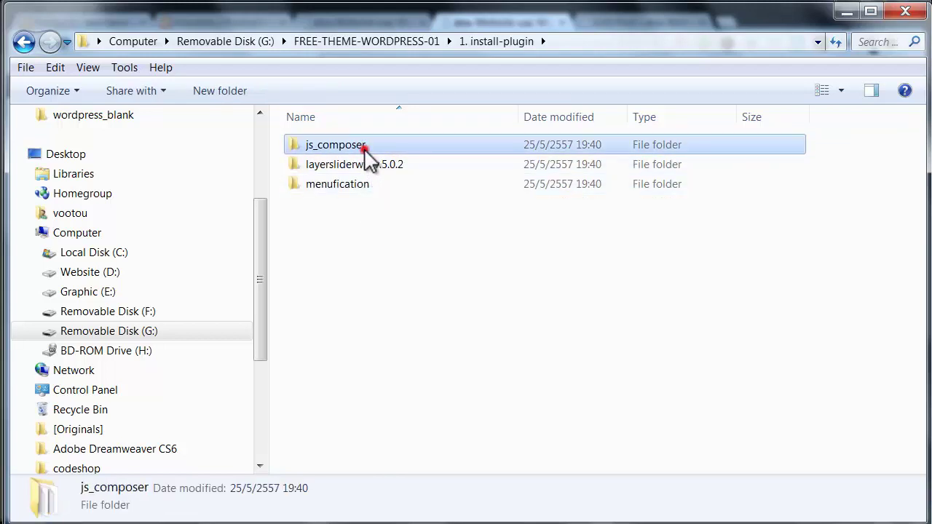
click(395, 166)
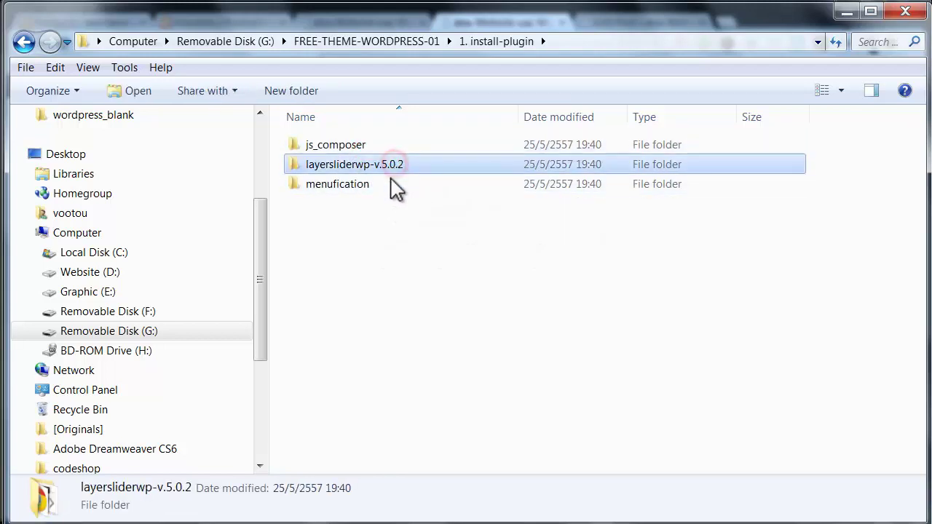
click(384, 185)
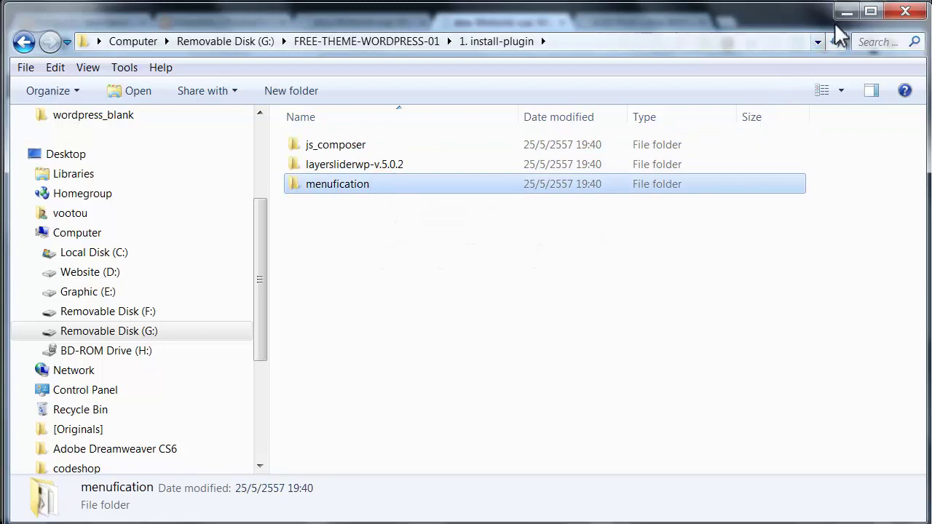
- Select all three plugin folders inside 1. install-plugin together
double_click(806, 19)
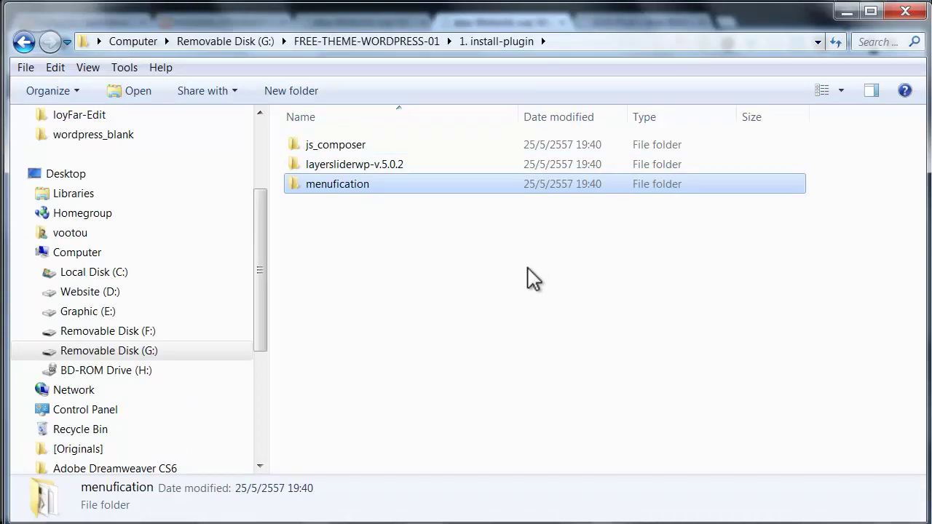
click(528, 271)
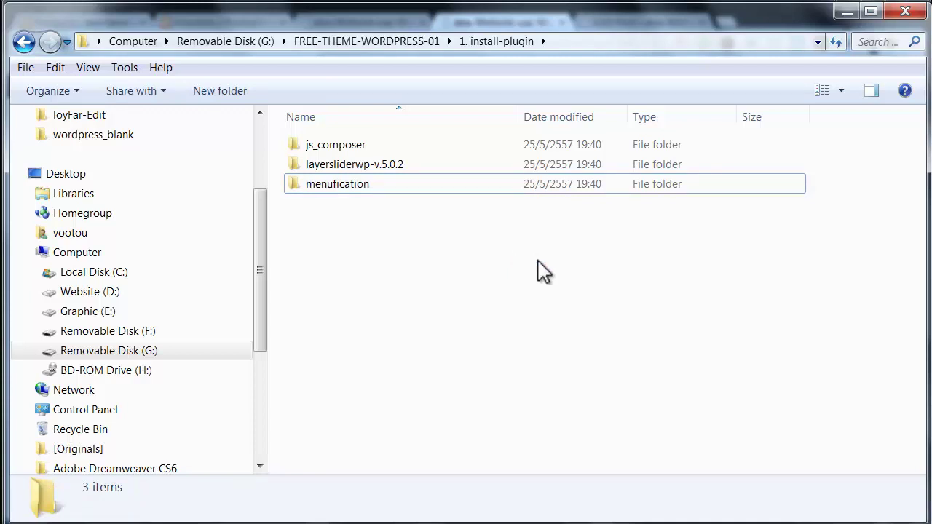
drag(465, 260, 322, 141)
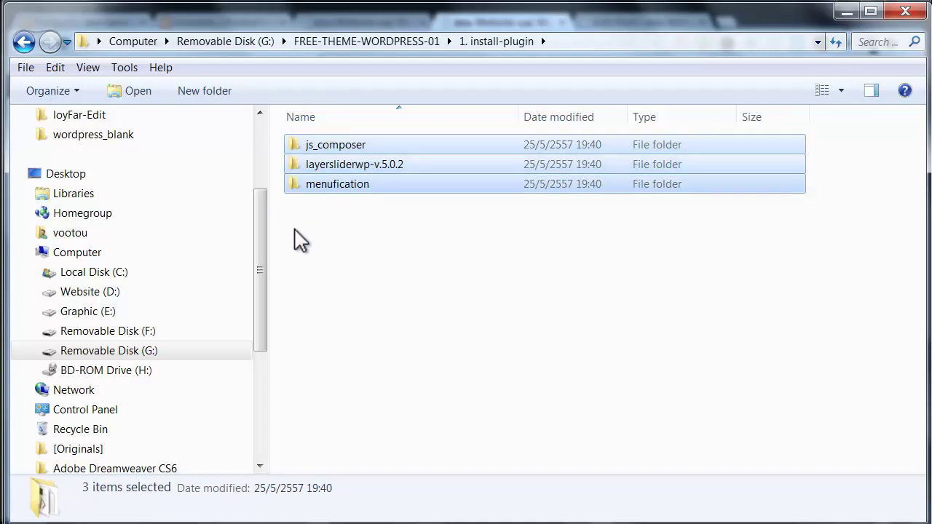
- Go to the wp-content\plugins folder of the local wordpress_blank site
drag(260, 250, 266, 186)
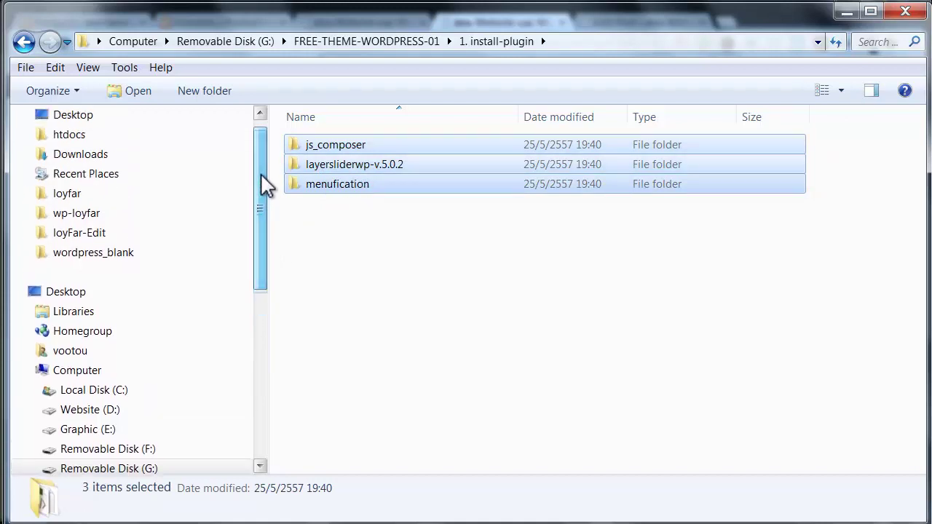
click(91, 252)
click(332, 186)
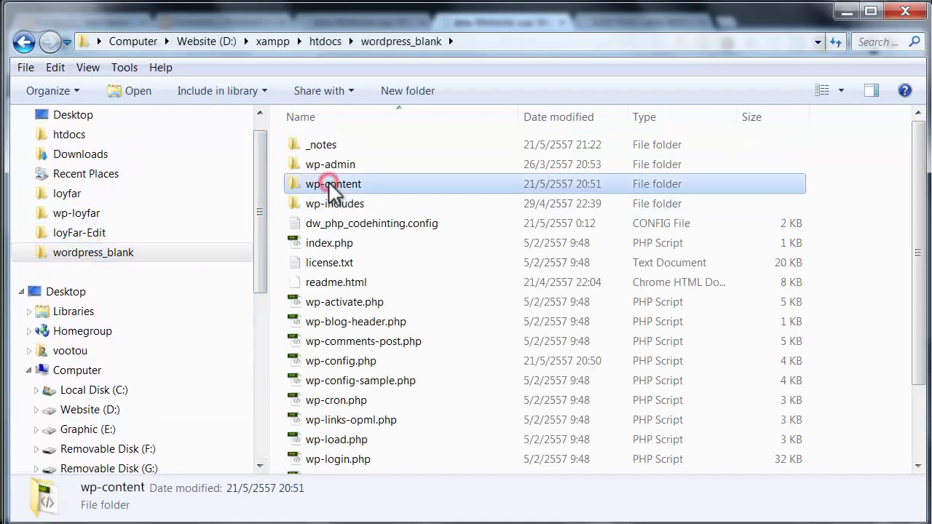
double_click(332, 188)
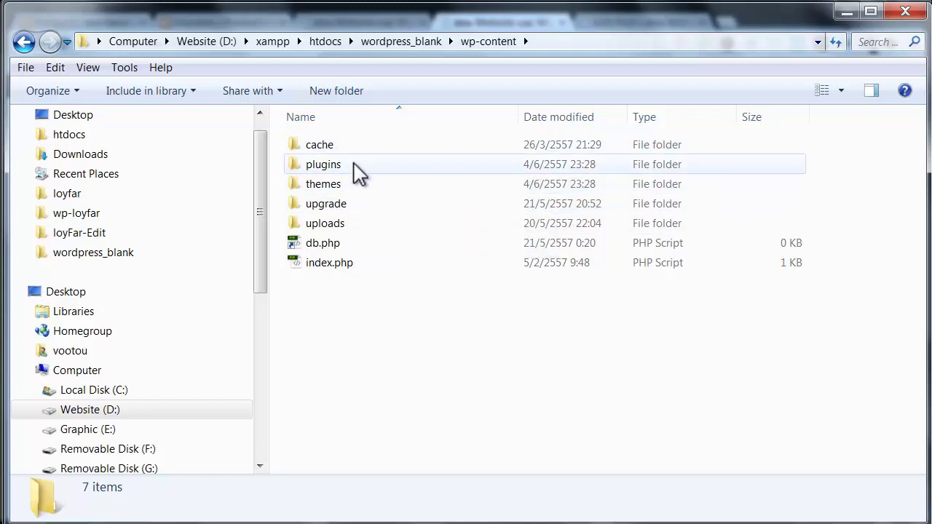
double_click(359, 168)
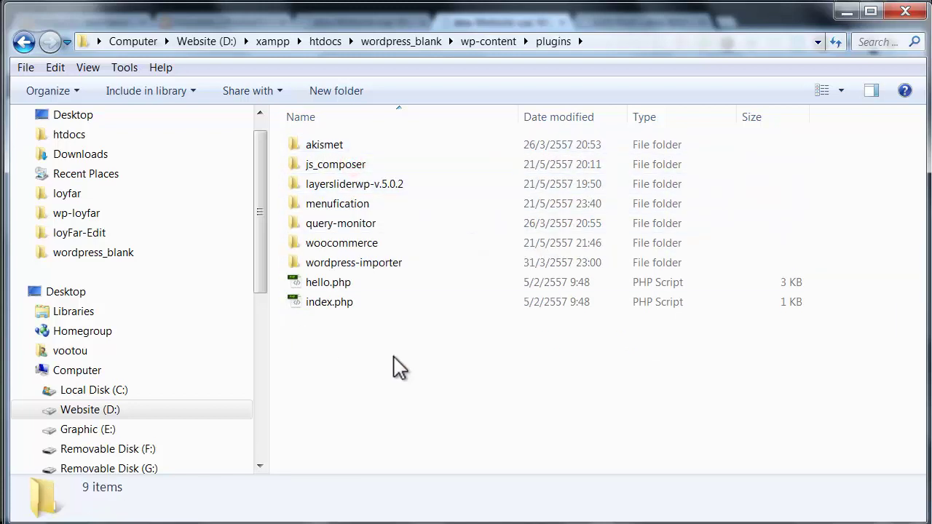
- Switch back to Chrome and open the Installed Plugins page in the wordpress_blank site's admin
click(847, 12)
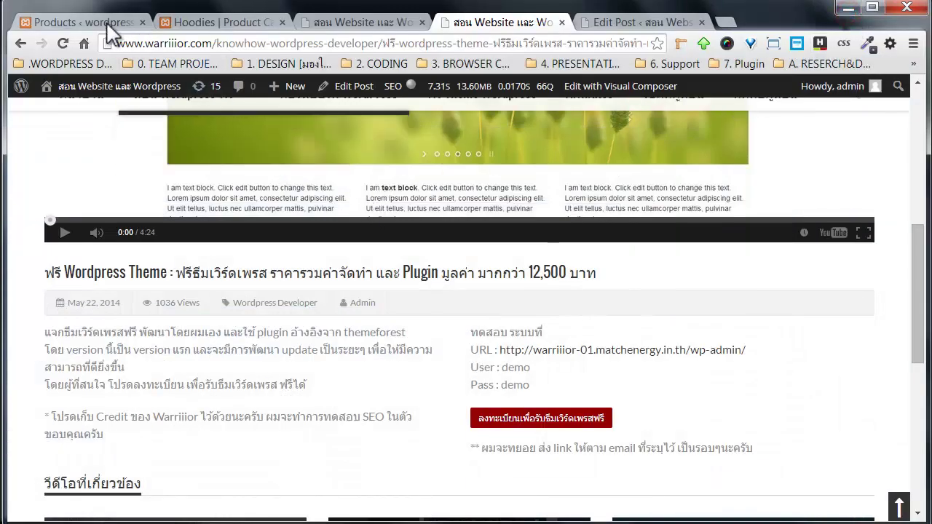
click(106, 22)
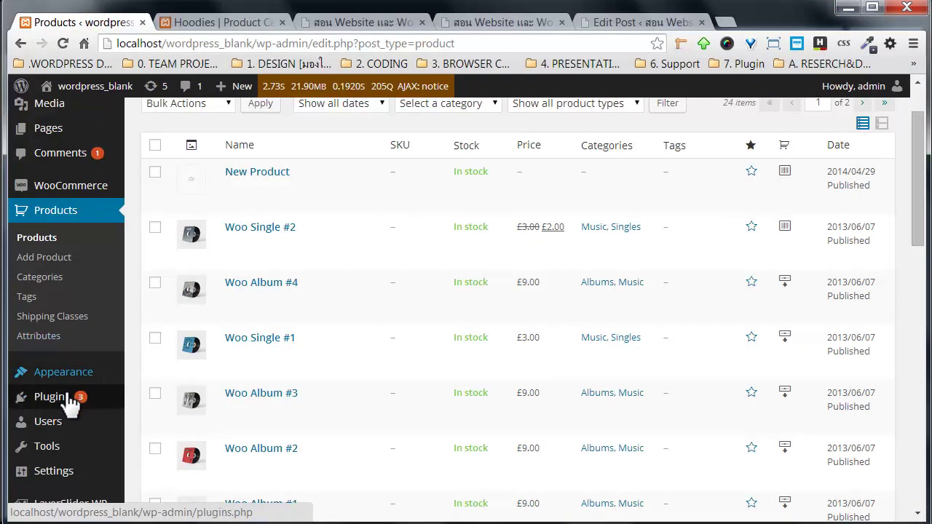
mouse_move(69, 395)
click(146, 400)
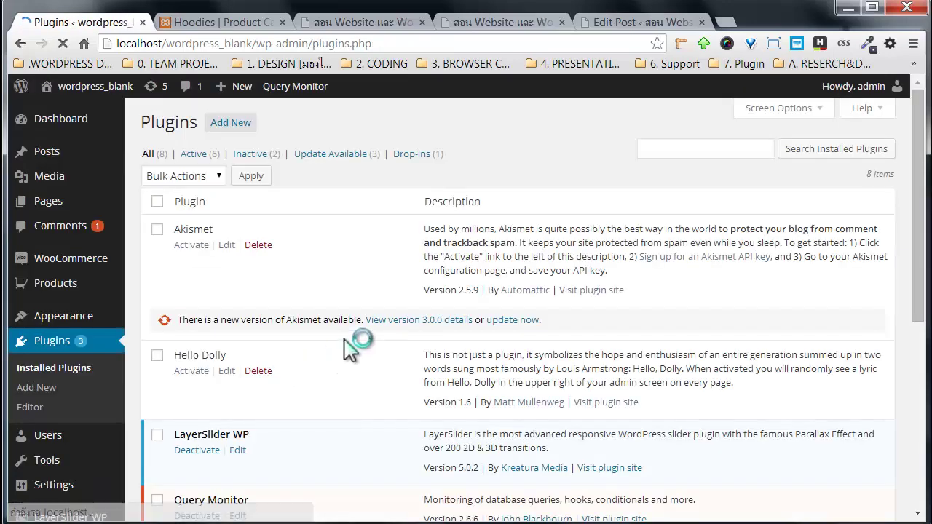
- Review the plugin list for the activation of LayerSlider WP, WooCommerce, Wordpress Menufication and WPBakery Visual Composer
scroll(362, 336, down, 3)
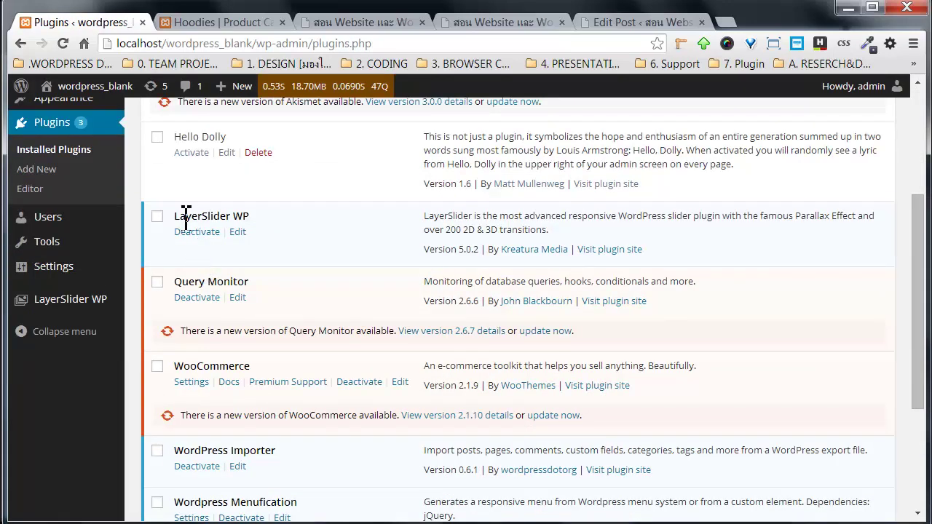
drag(247, 216, 249, 216)
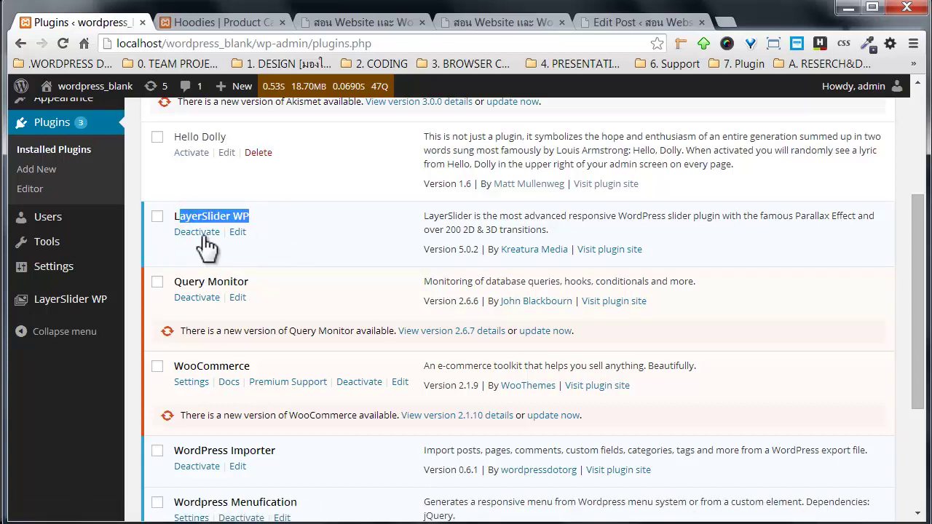
click(319, 241)
scroll(309, 263, down, 2)
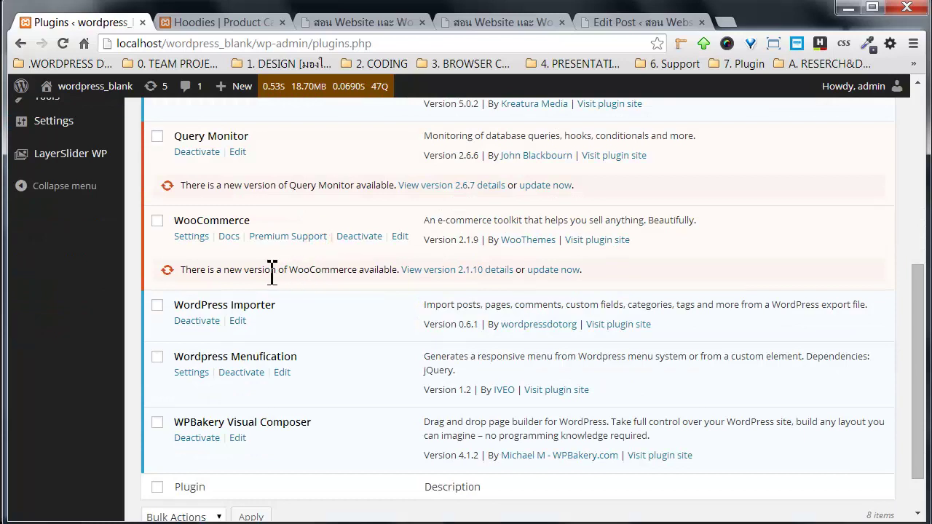
scroll(175, 339, down, 1)
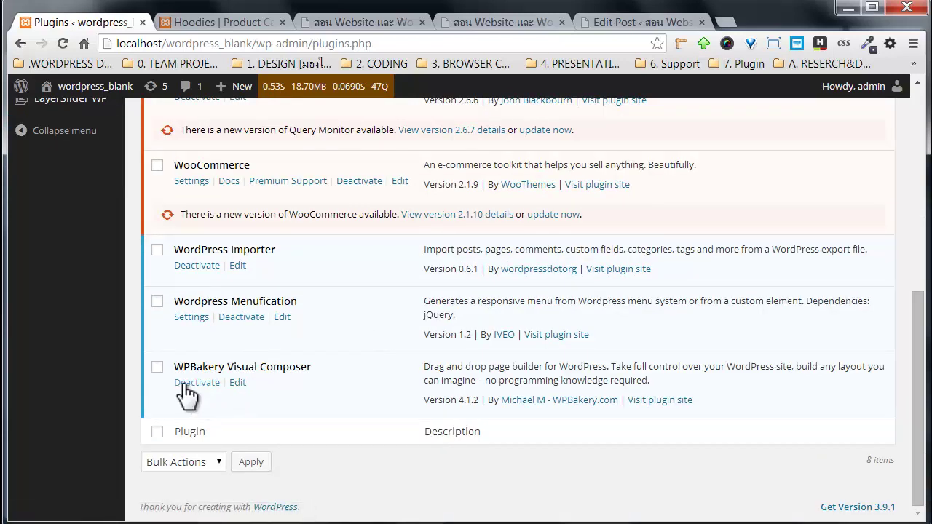
scroll(306, 368, up, 2)
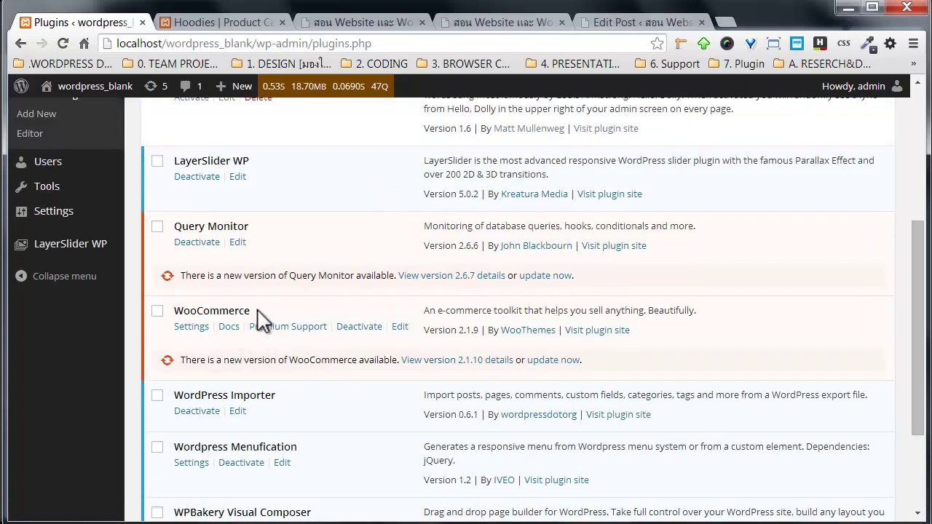
drag(257, 310, 183, 309)
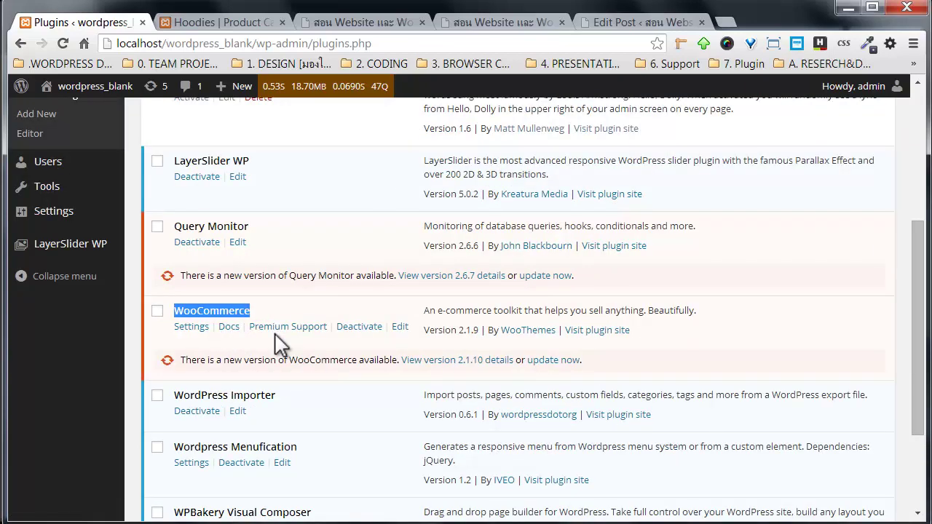
scroll(281, 344, up, 4)
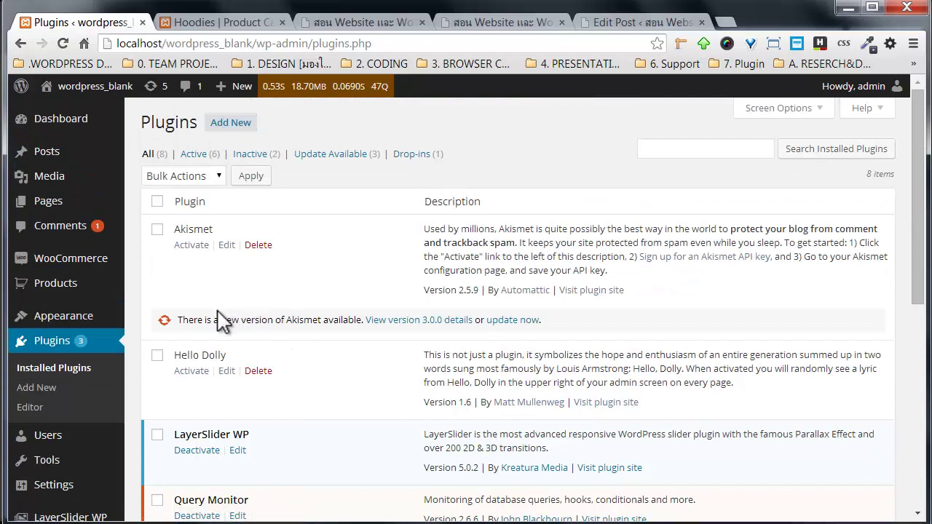
- Open the Themes page of the wordpress_blank admin to check which theme is active
mouse_move(46, 275)
scroll(164, 240, down, 1)
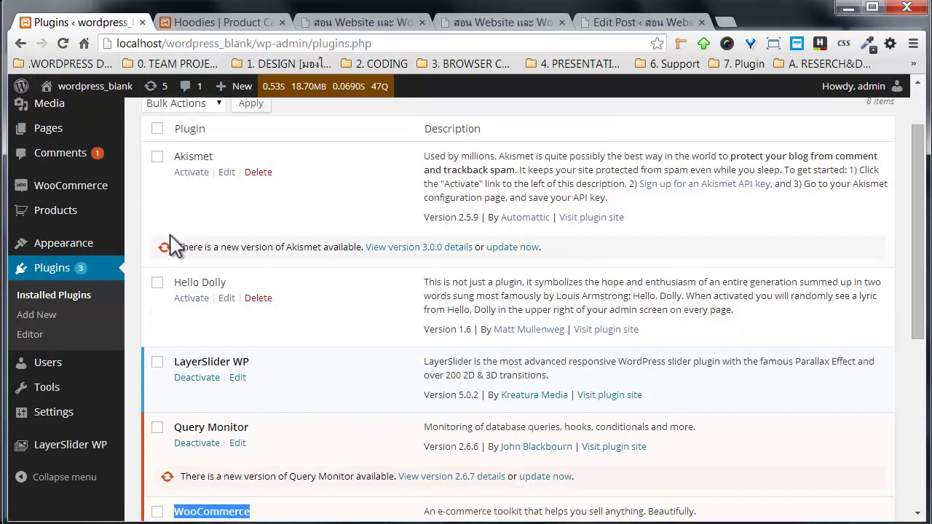
mouse_move(109, 95)
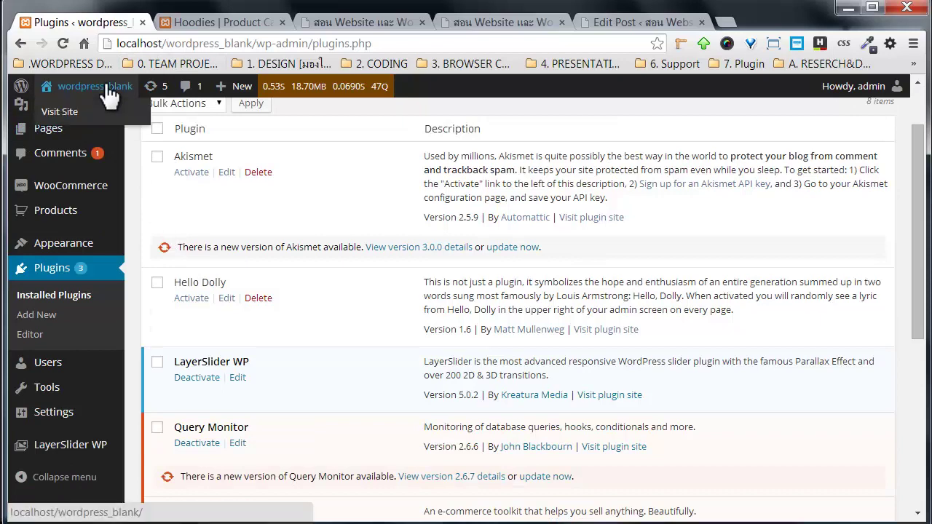
scroll(164, 288, down, 1)
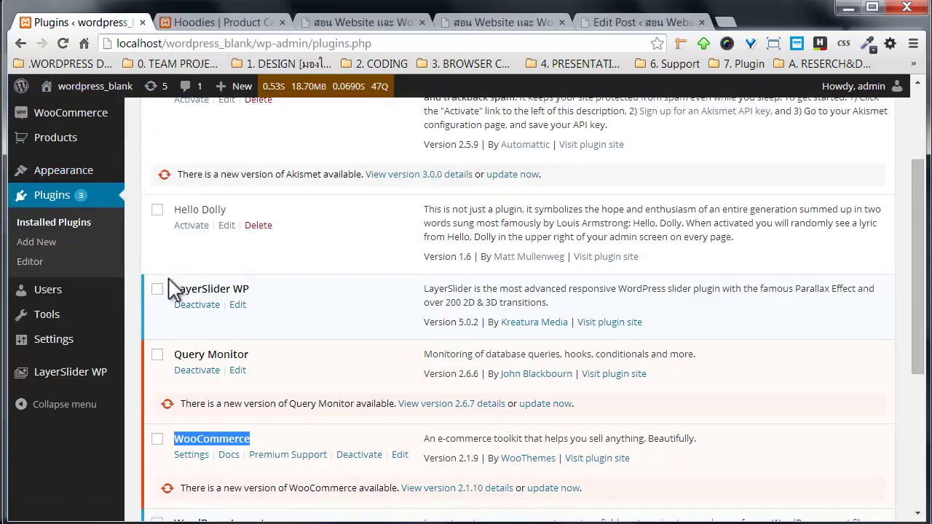
mouse_move(81, 183)
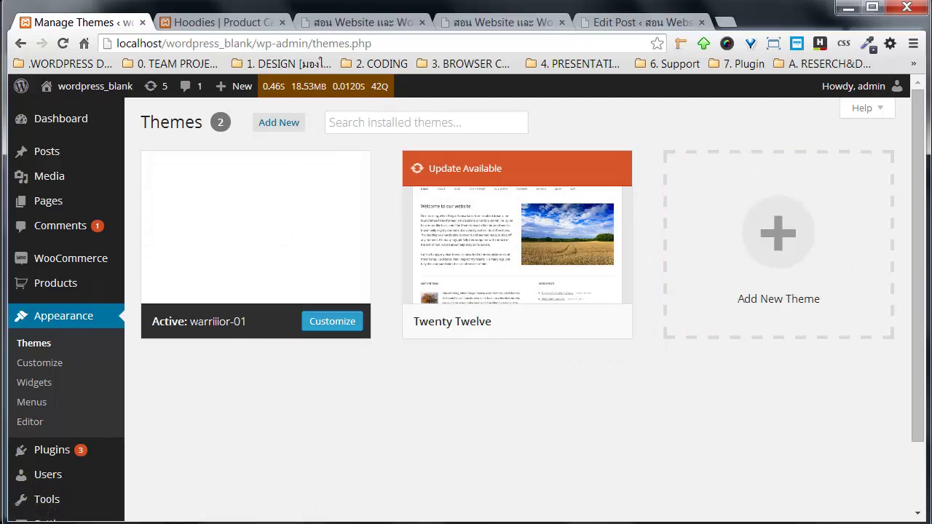
- Switch to File Explorer and select the warriiior-01 folder in G:\FREE-THEME-WORDPRESS-01\2. install-theme
click(117, 502)
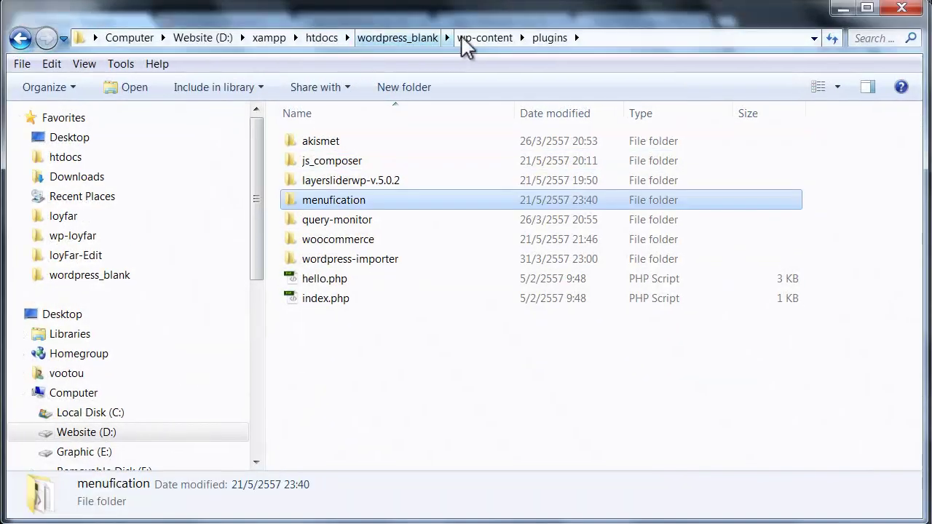
click(466, 40)
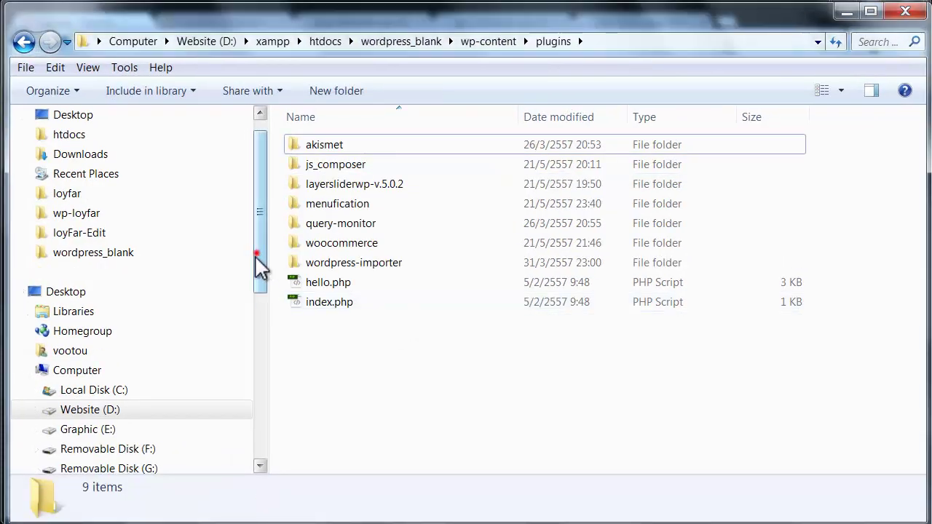
drag(260, 268, 254, 366)
click(107, 271)
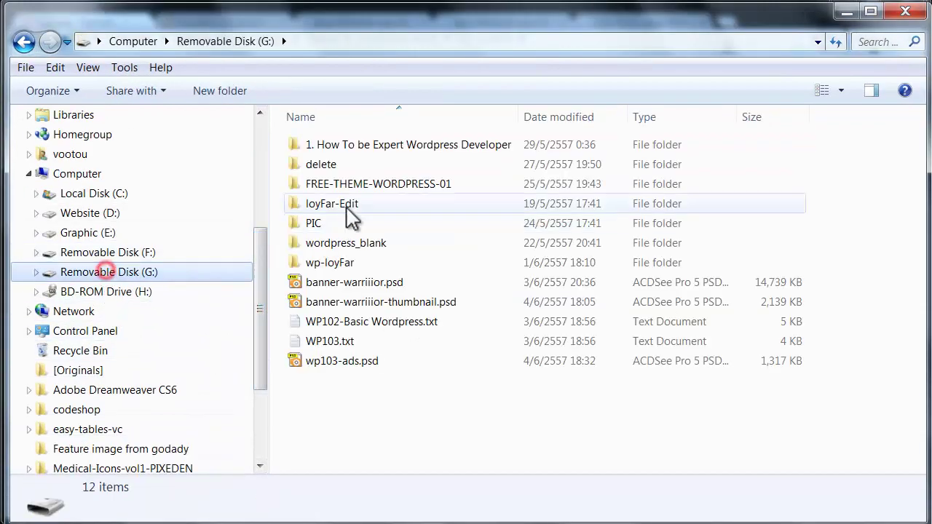
double_click(364, 183)
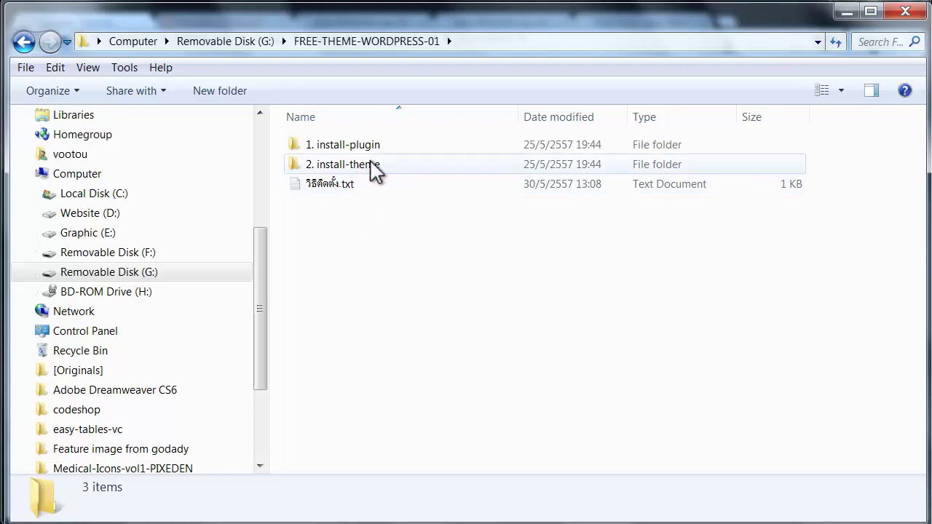
double_click(371, 165)
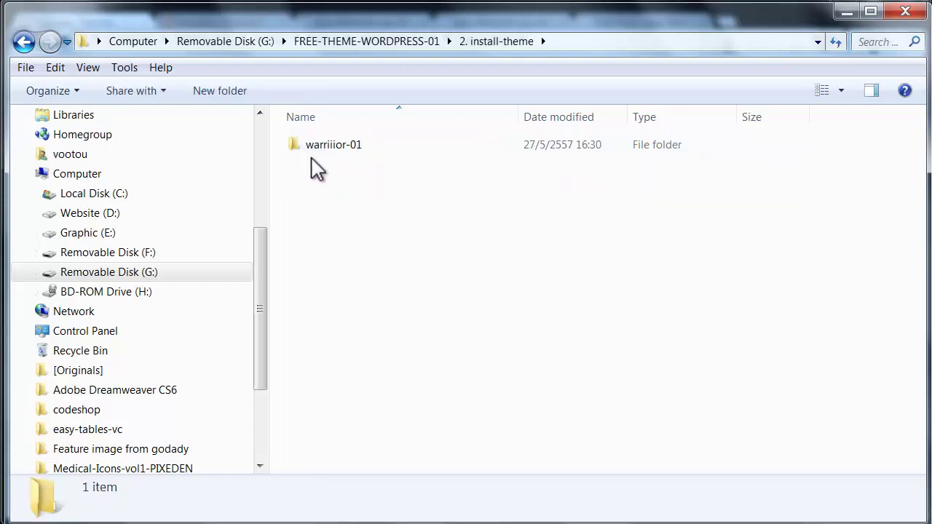
click(343, 146)
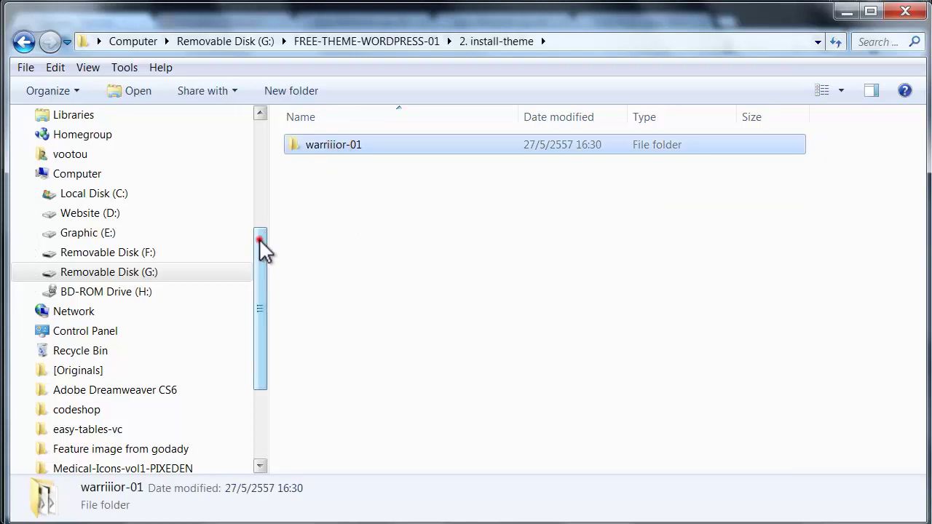
- Go to the wp-content\themes folder of the local wordpress_blank site
drag(259, 240, 206, 166)
click(85, 240)
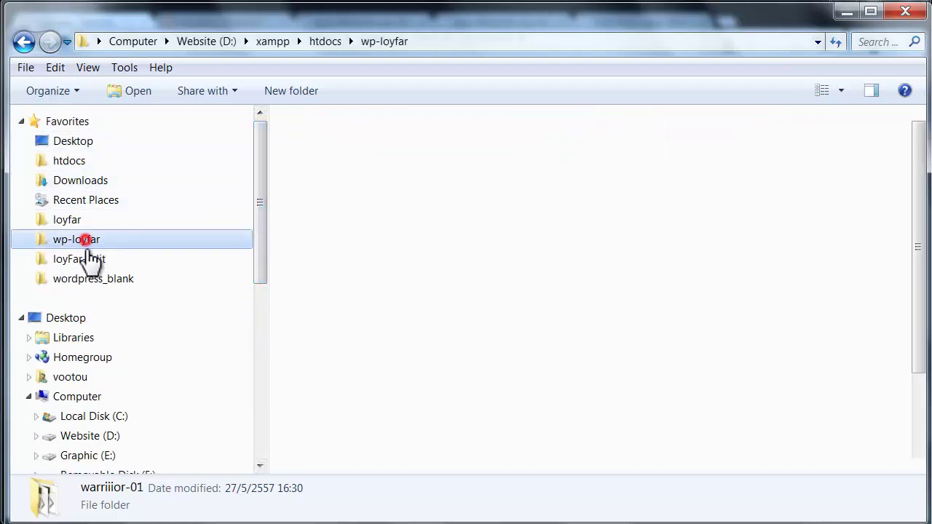
click(85, 280)
double_click(305, 184)
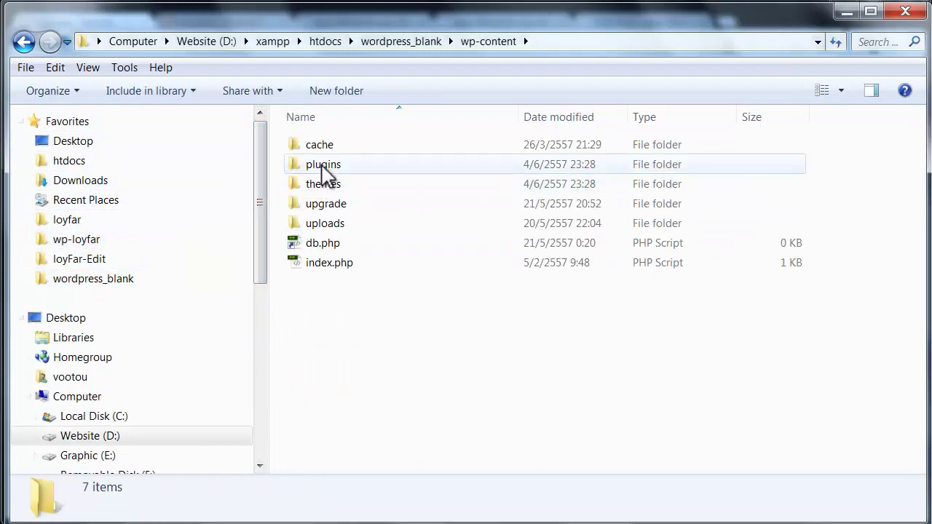
click(318, 184)
double_click(318, 184)
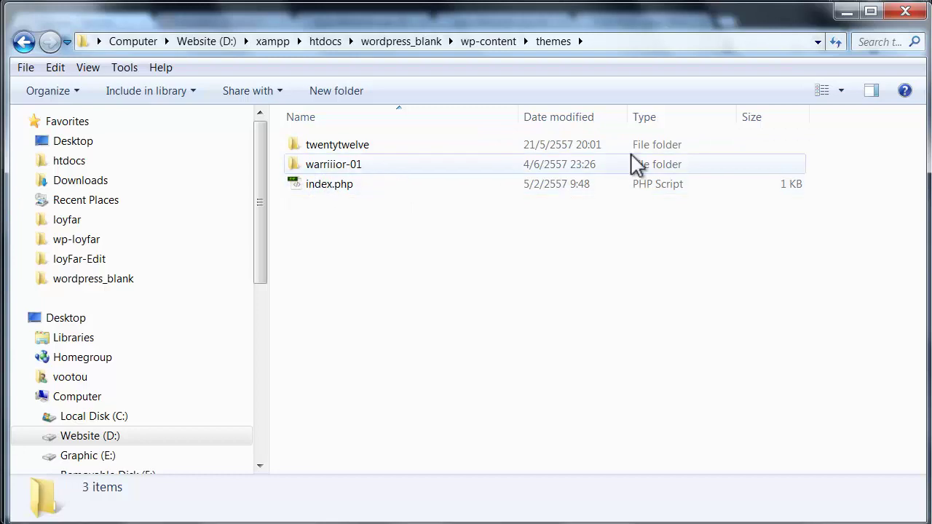
- Minimize the File Explorer windows and open the wordpress_blank site's home page in Chrome from the Hoodies category page
click(847, 11)
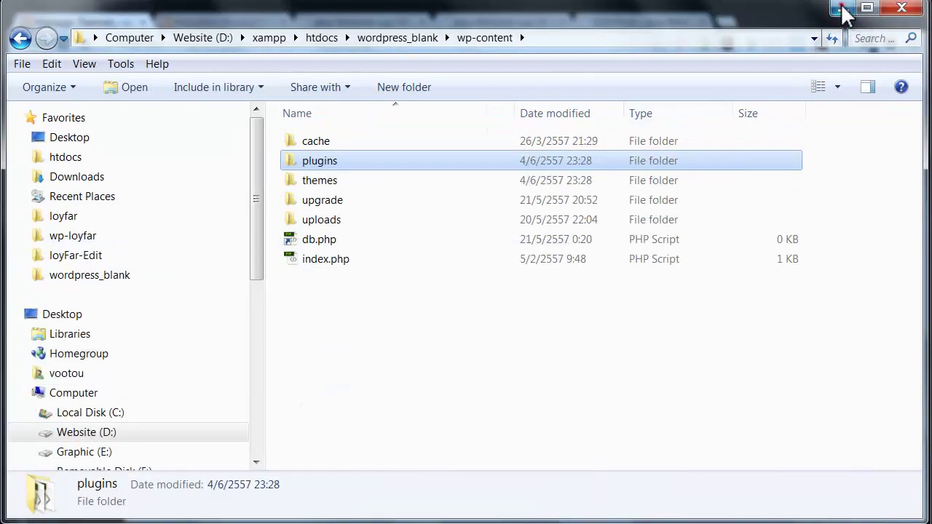
click(845, 9)
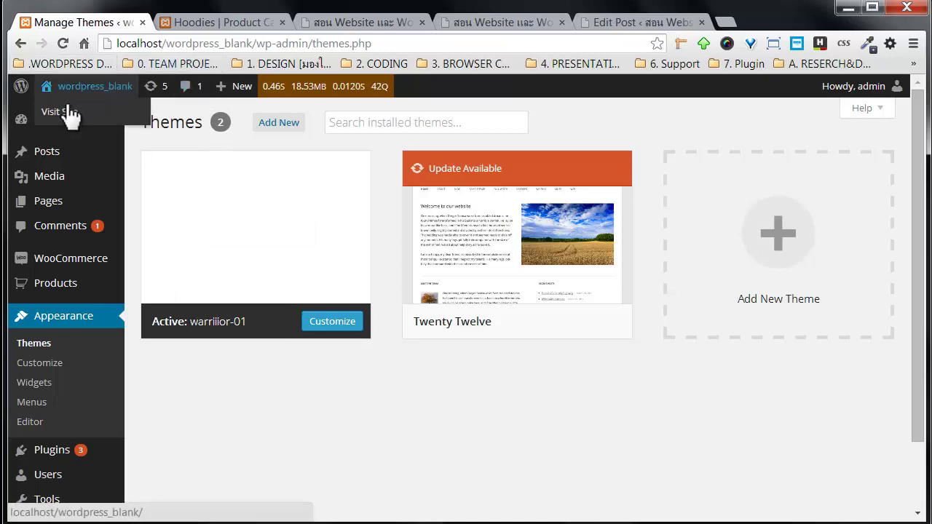
click(187, 29)
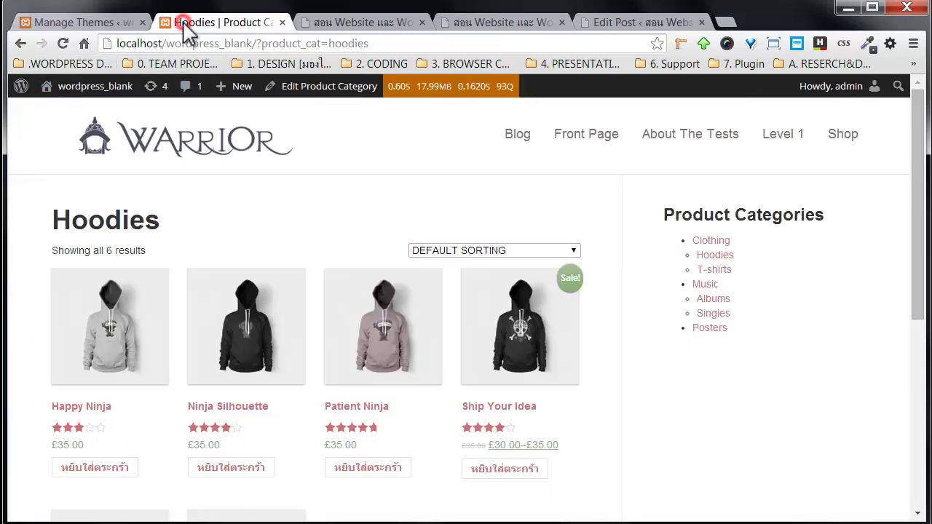
click(205, 140)
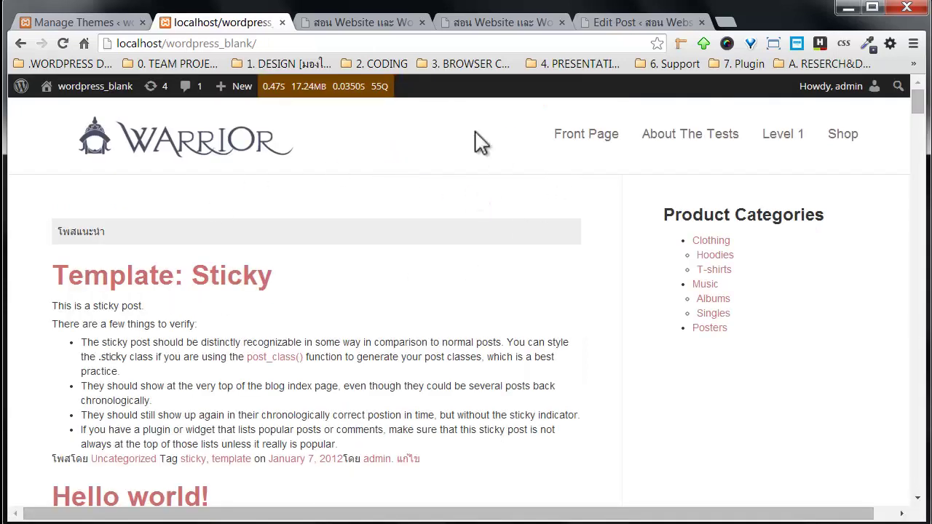
- Open the Menus page in the admin, check main-menu's items and Primary Menu location, and compare them with the site's navigation
click(35, 24)
scroll(58, 328, down, 1)
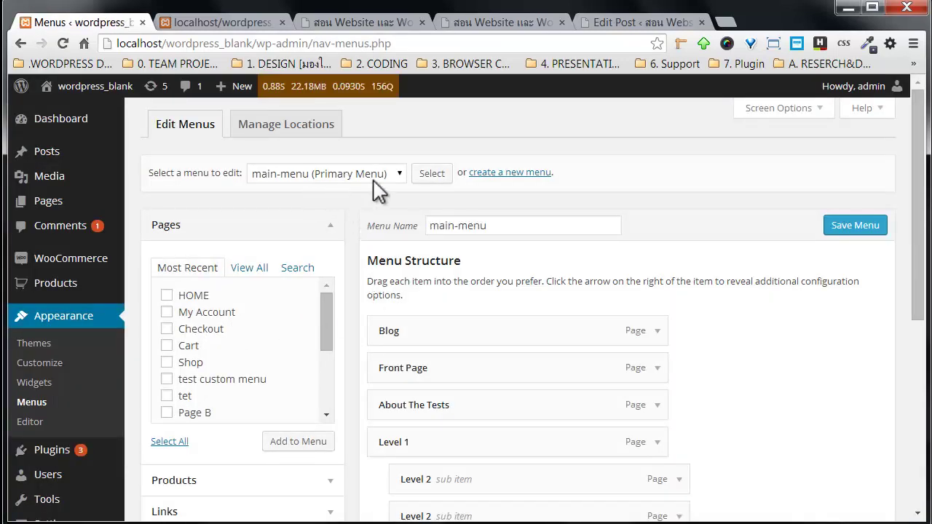
triple_click(516, 225)
scroll(437, 335, down, 5)
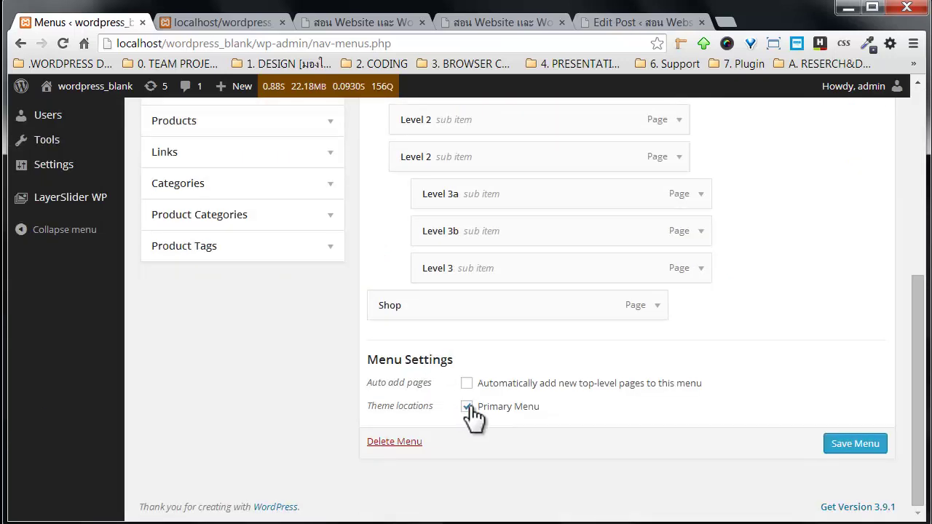
click(236, 21)
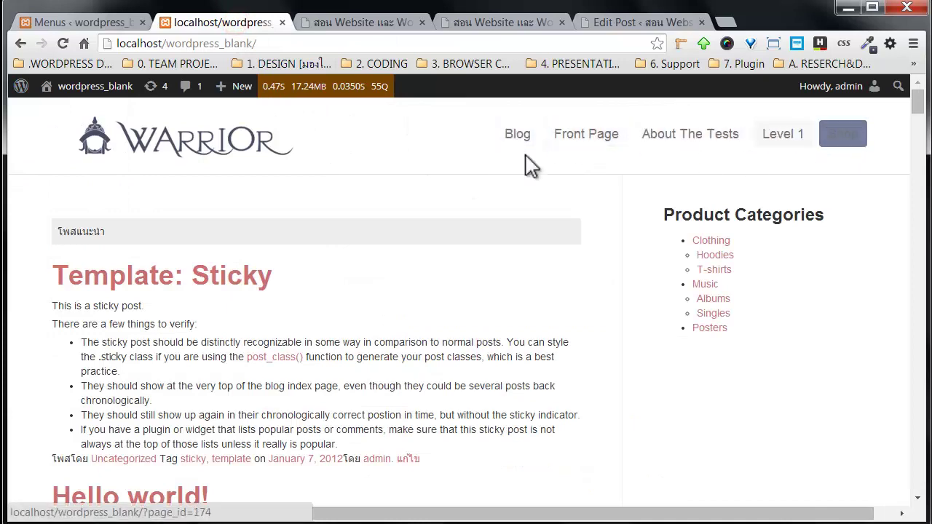
click(91, 22)
- Look over the WooCommerce, Products and LayerSlider WP admin entries and open the Menufication settings in a new tab
scroll(51, 233, up, 5)
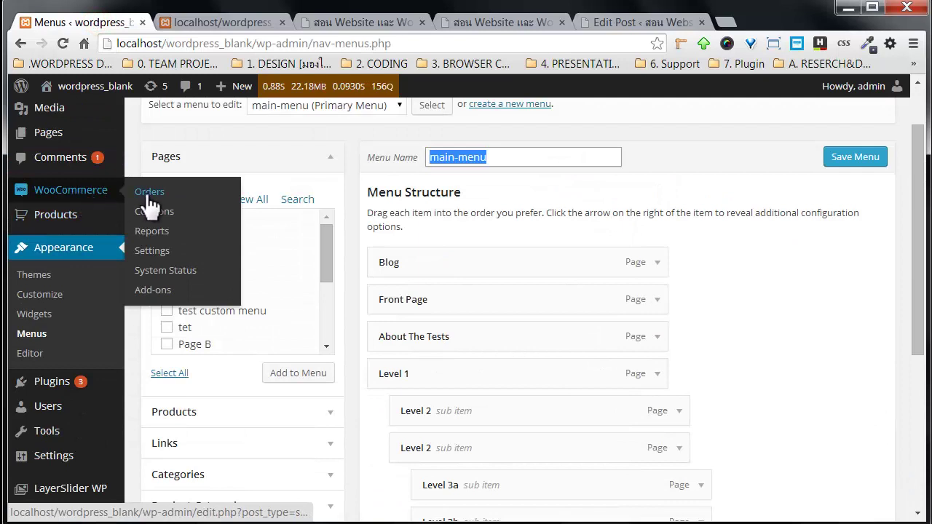
mouse_move(86, 222)
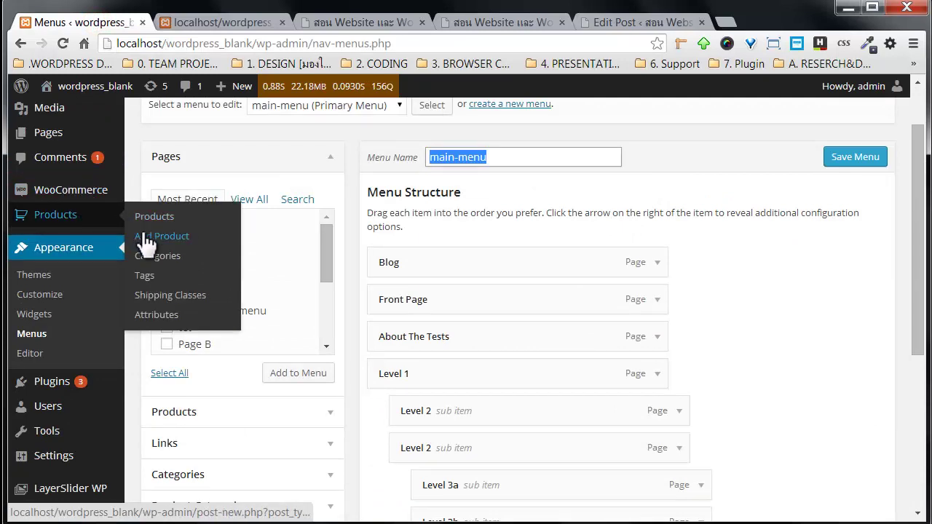
scroll(97, 353, down, 2)
mouse_move(97, 353)
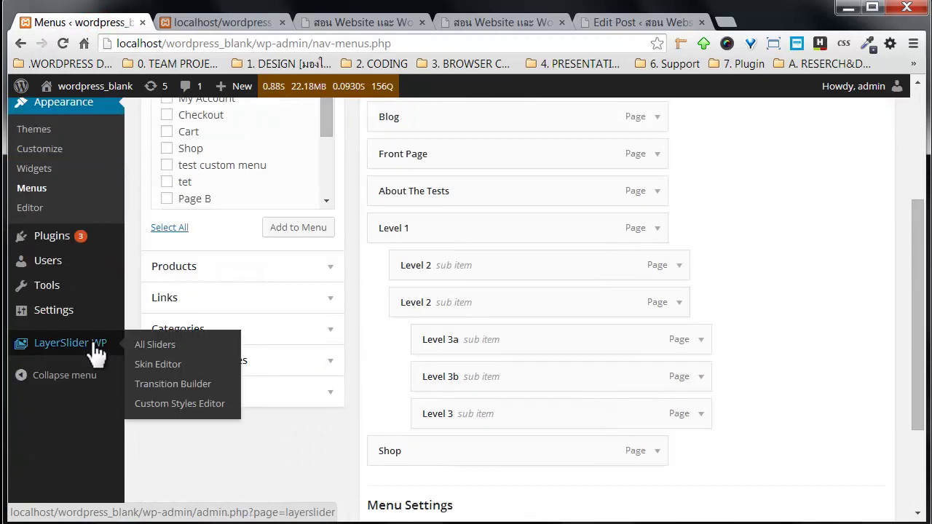
mouse_move(78, 321)
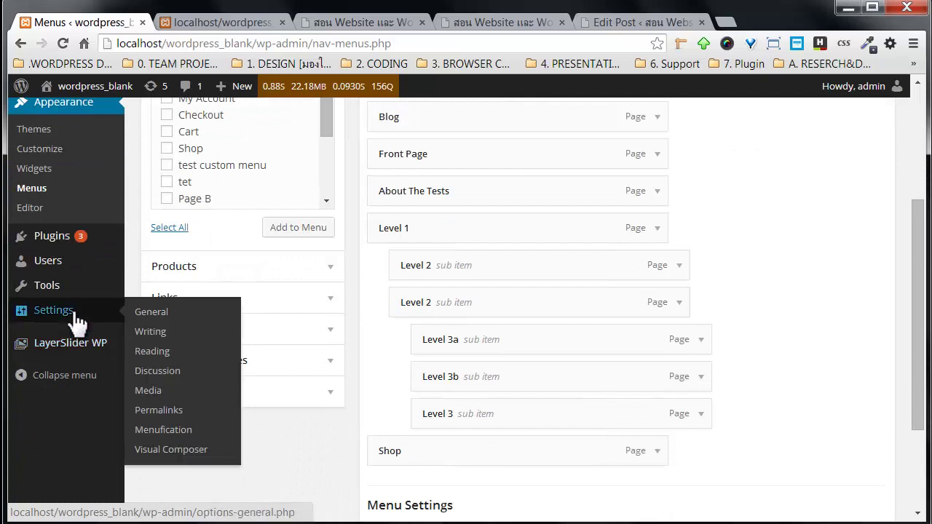
middle_click(163, 431)
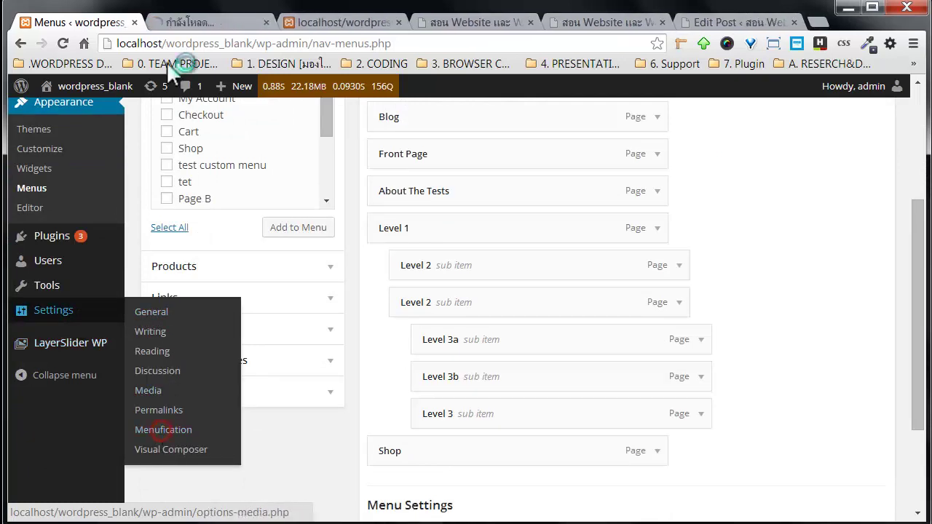
click(188, 22)
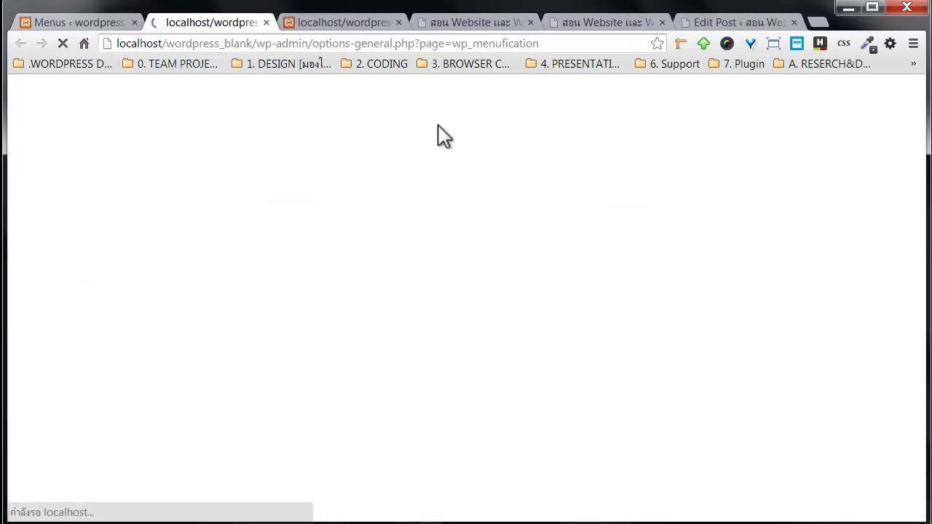
- Choose Primary Menu as the responsive menu in the Menufication settings
scroll(393, 350, down, 2)
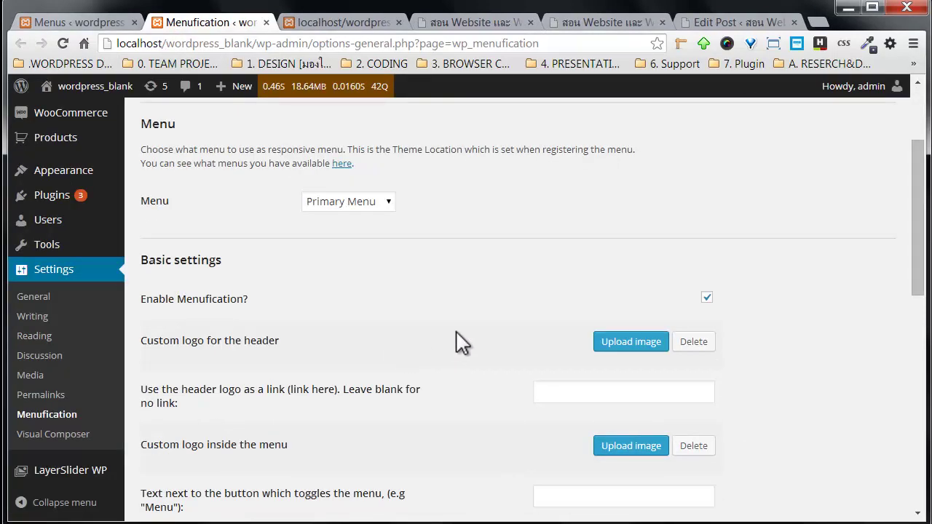
click(373, 203)
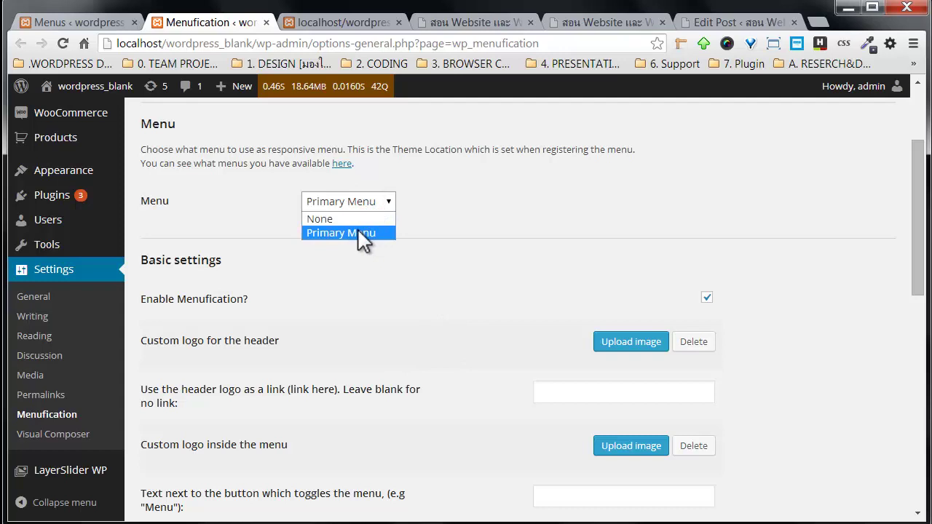
click(356, 232)
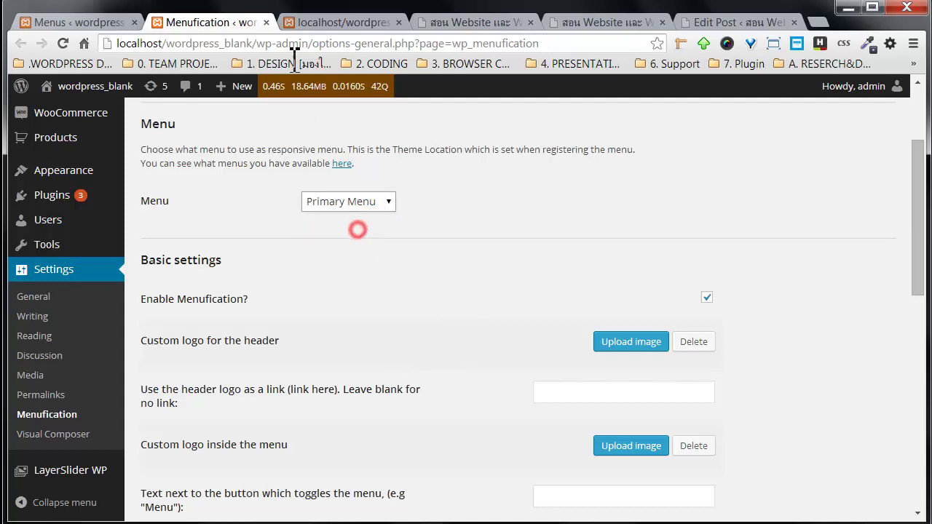
- Narrow the browser window on the site's home page and open and close the responsive fly-out menu
click(305, 22)
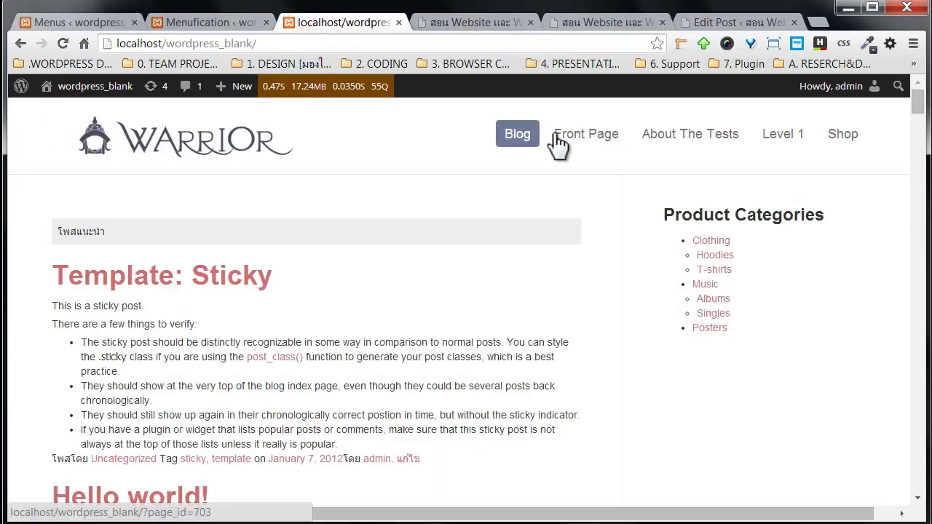
drag(921, 149, 587, 154)
click(27, 128)
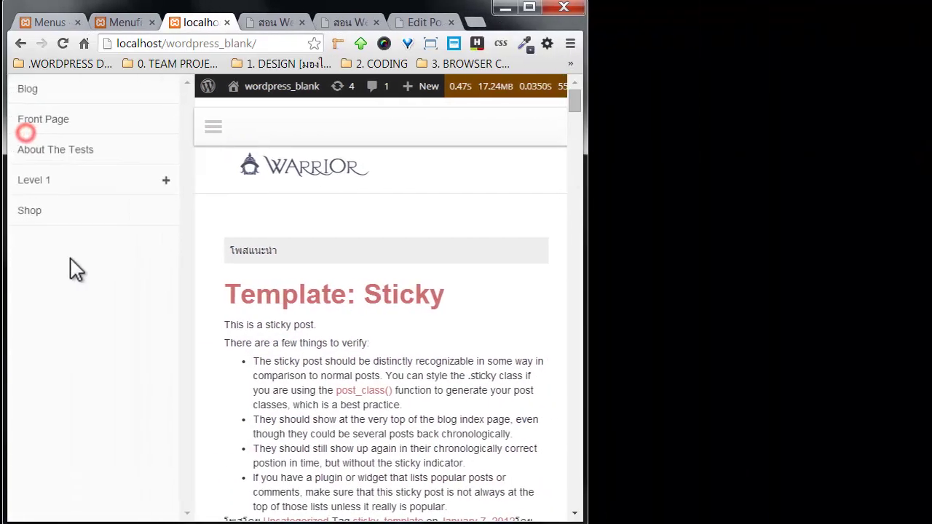
click(217, 133)
- Return to the Menufication settings, check the menu choices and widen the browser window again
click(125, 23)
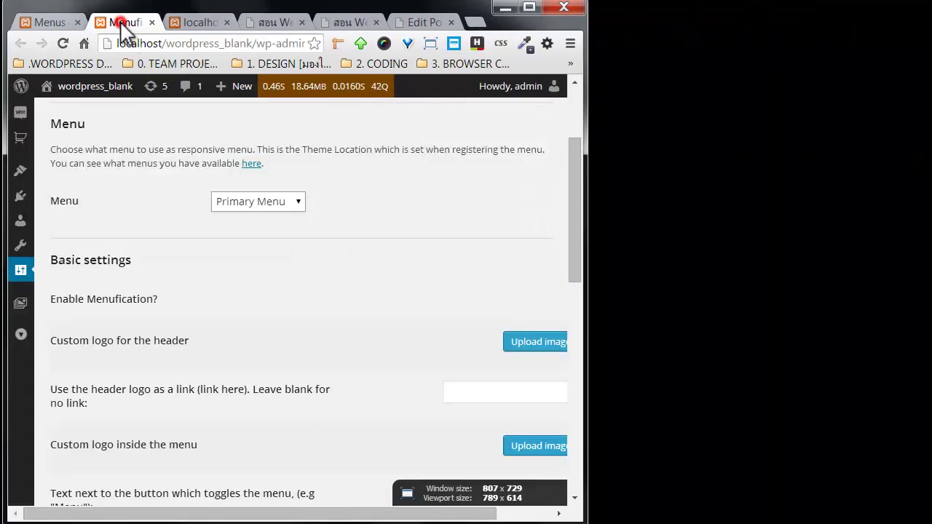
click(275, 207)
click(276, 207)
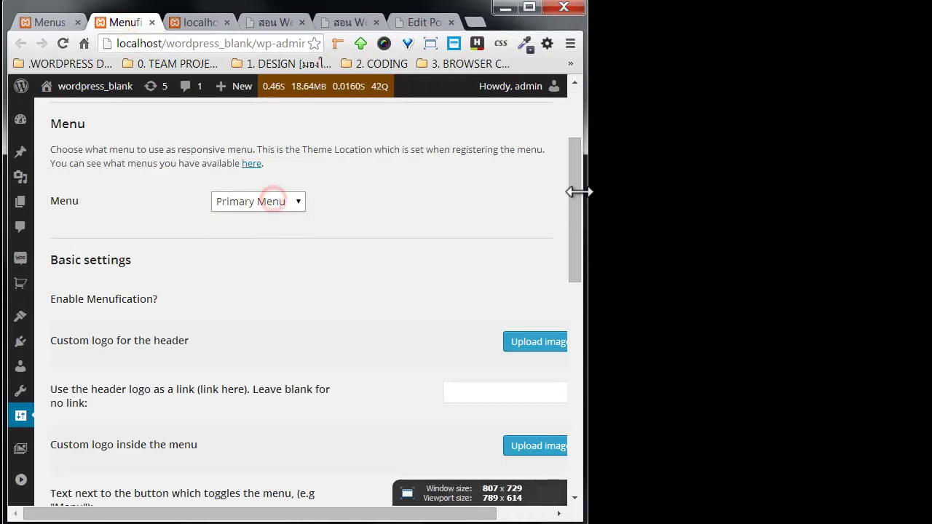
drag(585, 188, 929, 208)
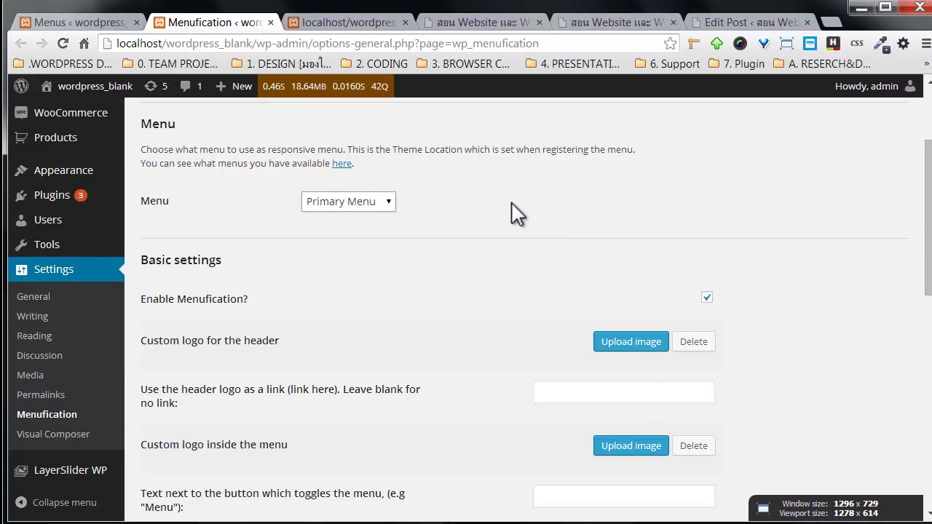
- Review the Menufication options from the menu choice and basic settings down to the slide-in side and theme color
scroll(517, 213, down, 7)
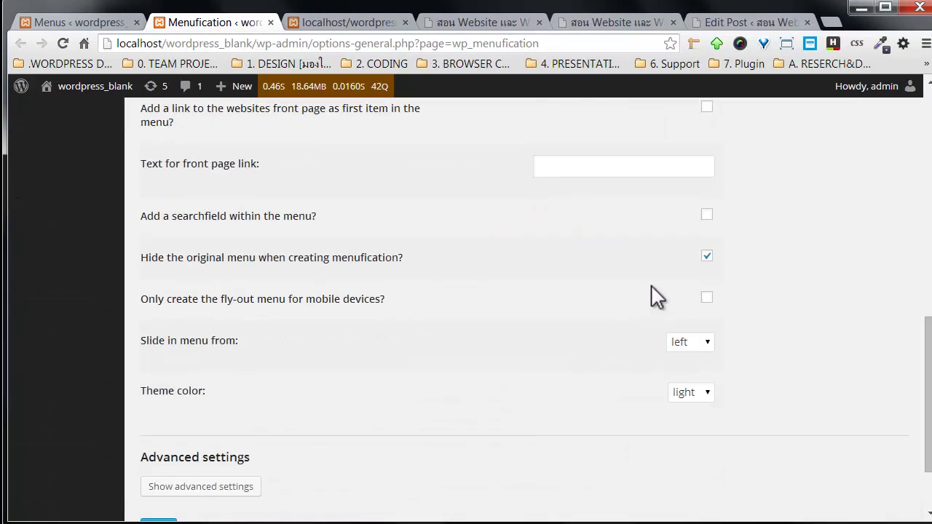
scroll(502, 297, up, 8)
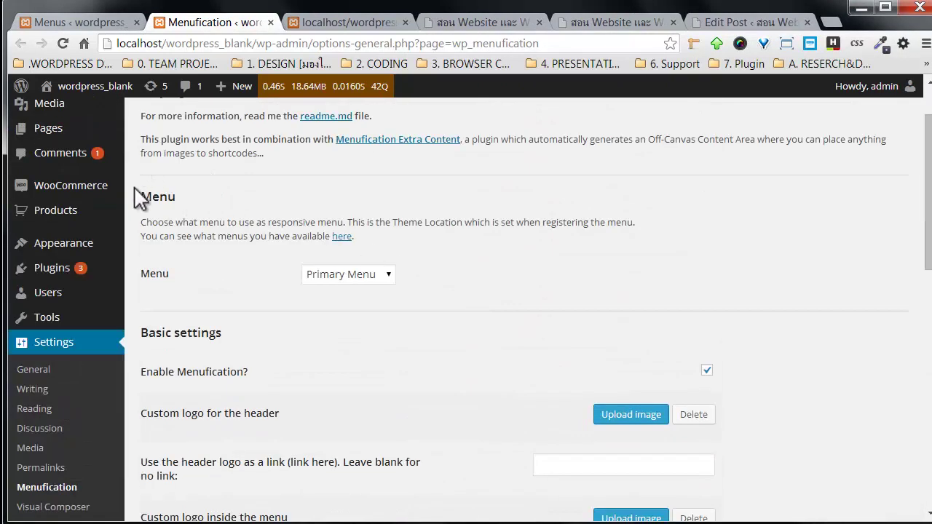
scroll(171, 218, up, 1)
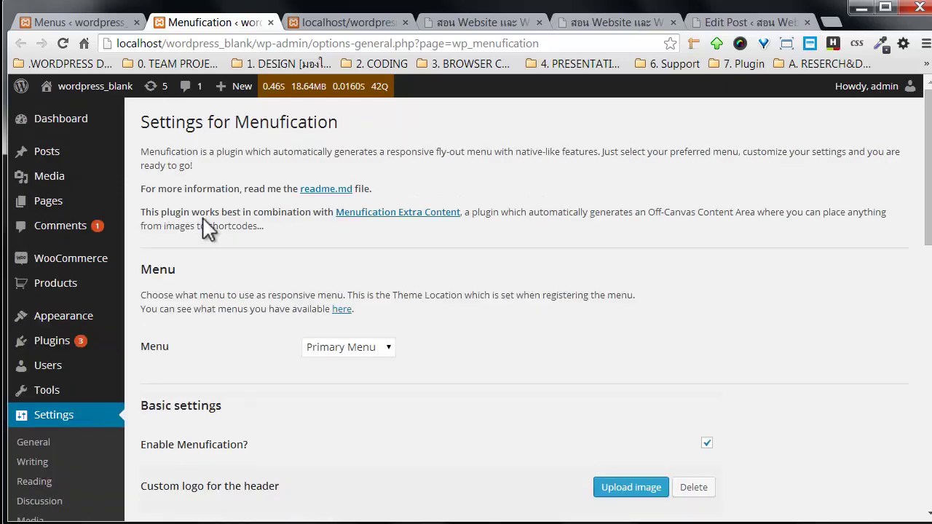
scroll(202, 233, down, 1)
scroll(201, 233, up, 1)
scroll(202, 243, down, 4)
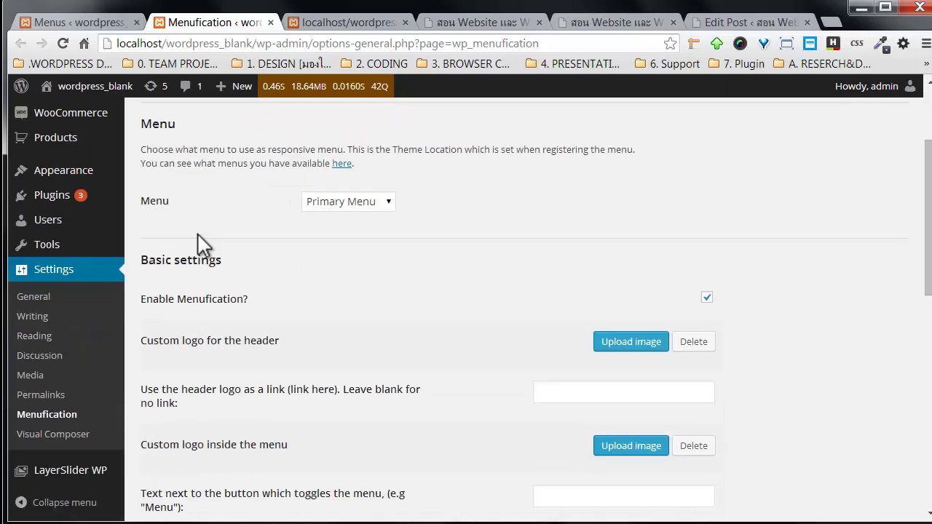
mouse_move(100, 336)
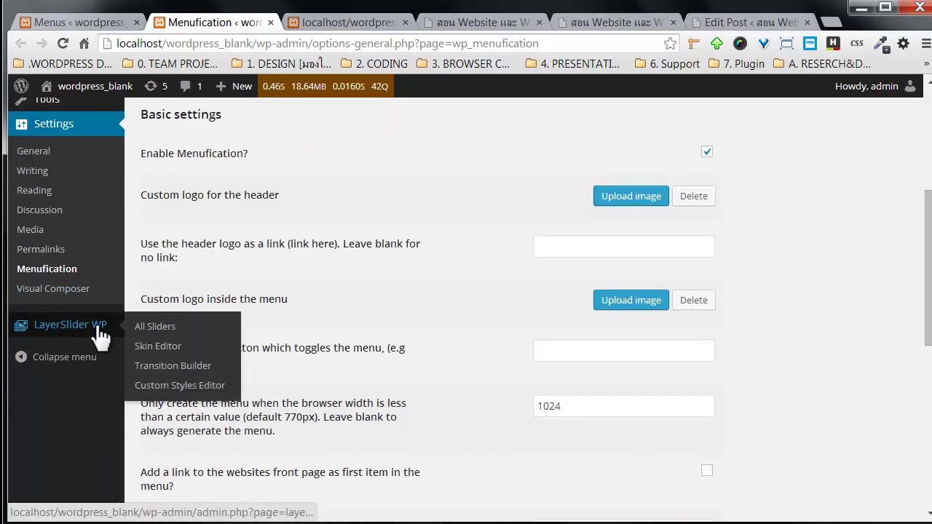
- Open the form for adding a new page in a separate browser tab and switch to it
scroll(370, 270, up, 4)
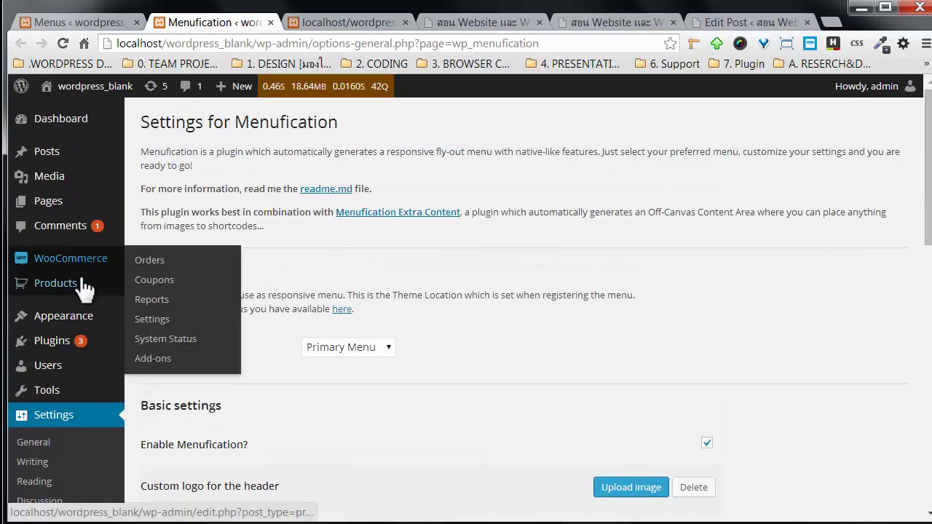
mouse_move(82, 212)
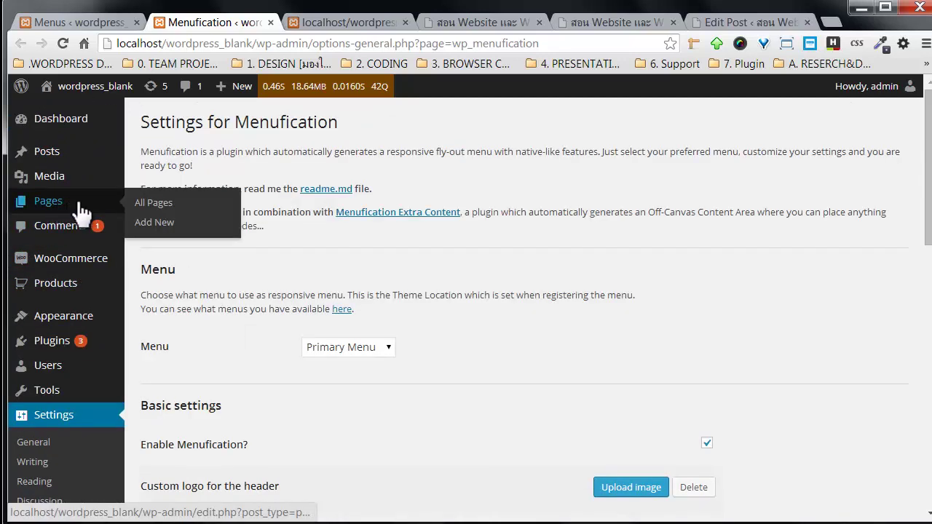
middle_click(159, 222)
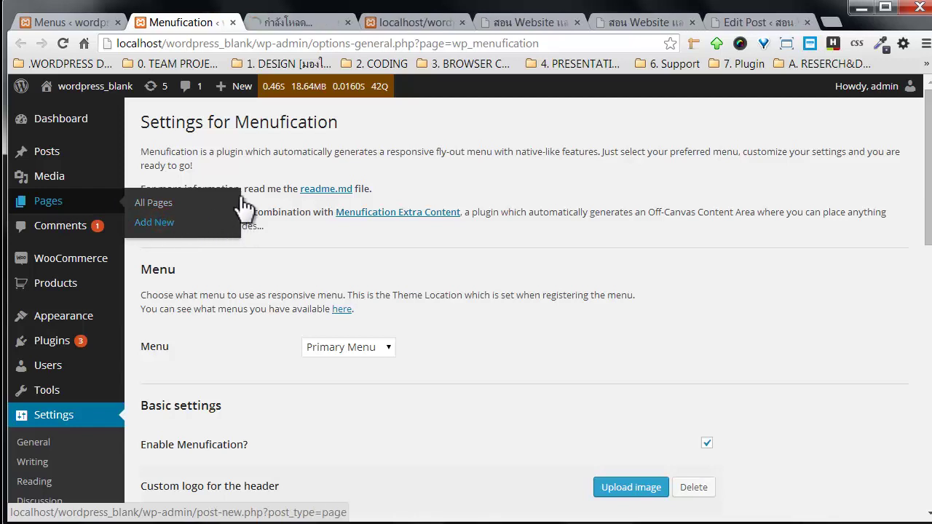
click(287, 23)
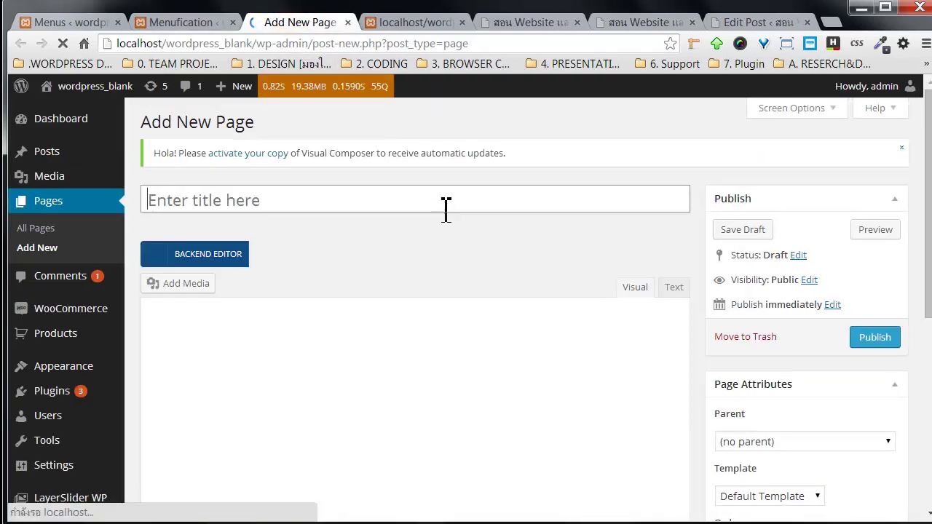
- Switch the new page to the Visual Composer backend editor and add a row split into two-thirds and one-third columns
scroll(223, 240, down, 2)
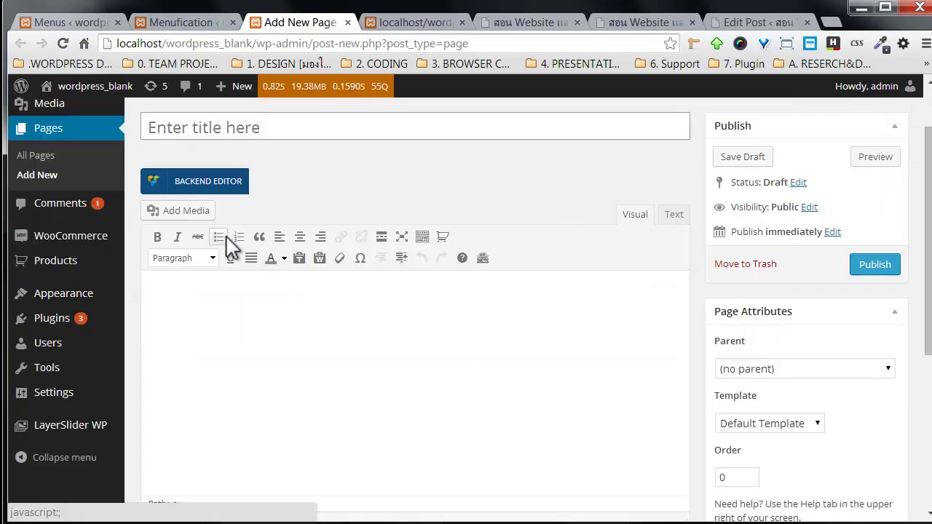
scroll(291, 250, up, 2)
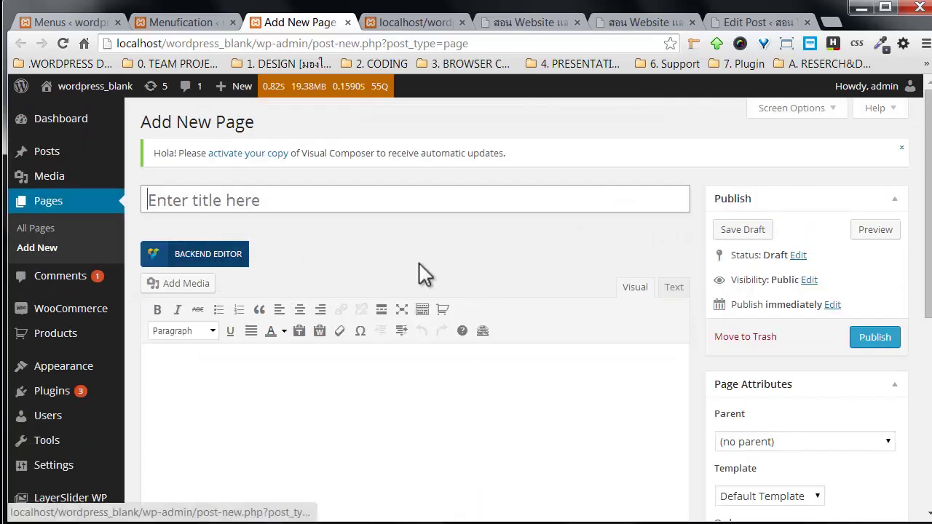
scroll(443, 297, down, 4)
scroll(502, 308, up, 4)
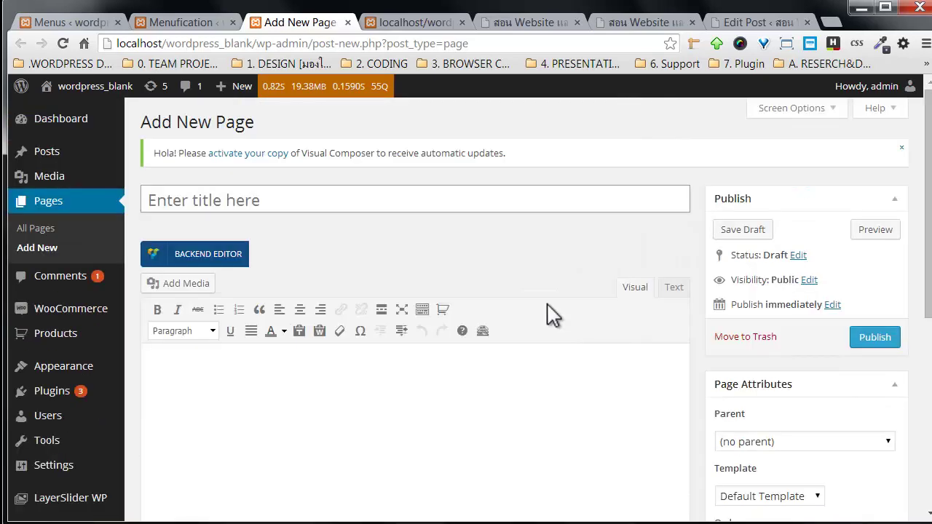
click(229, 262)
scroll(430, 270, down, 2)
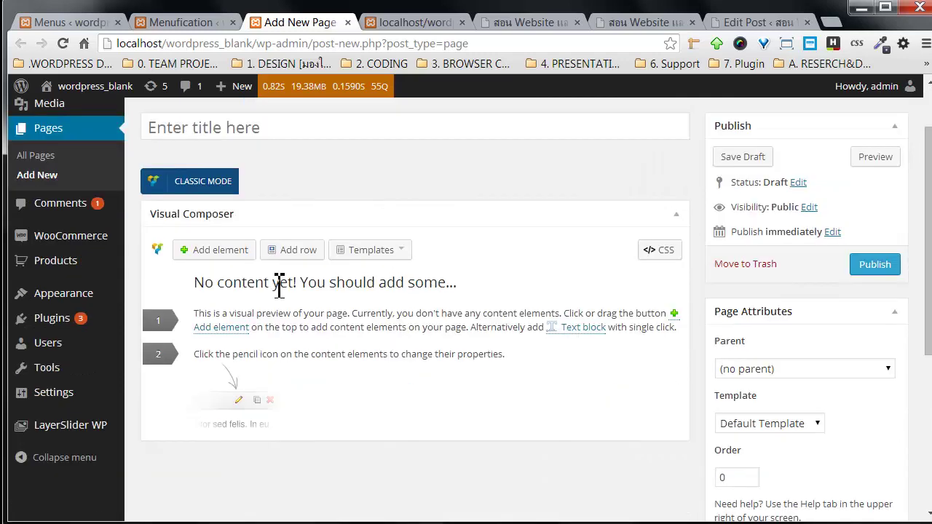
click(292, 250)
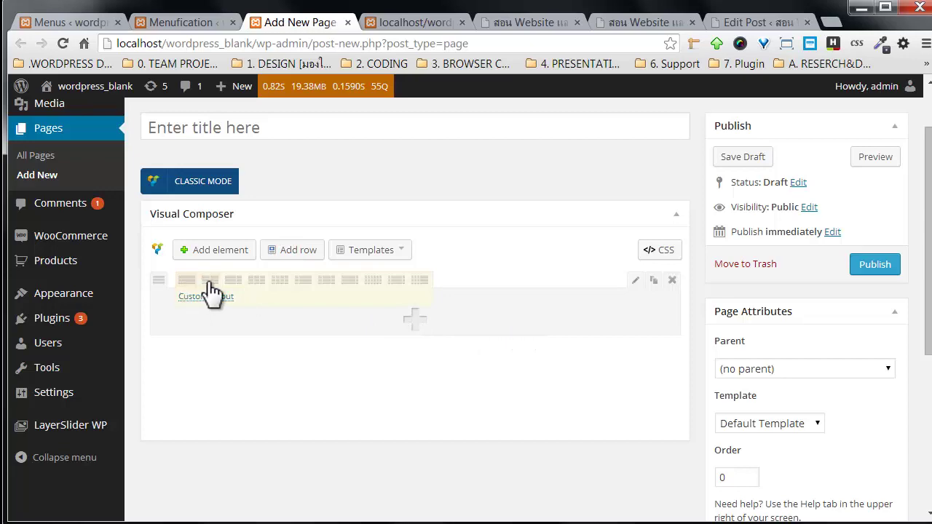
click(210, 281)
click(233, 280)
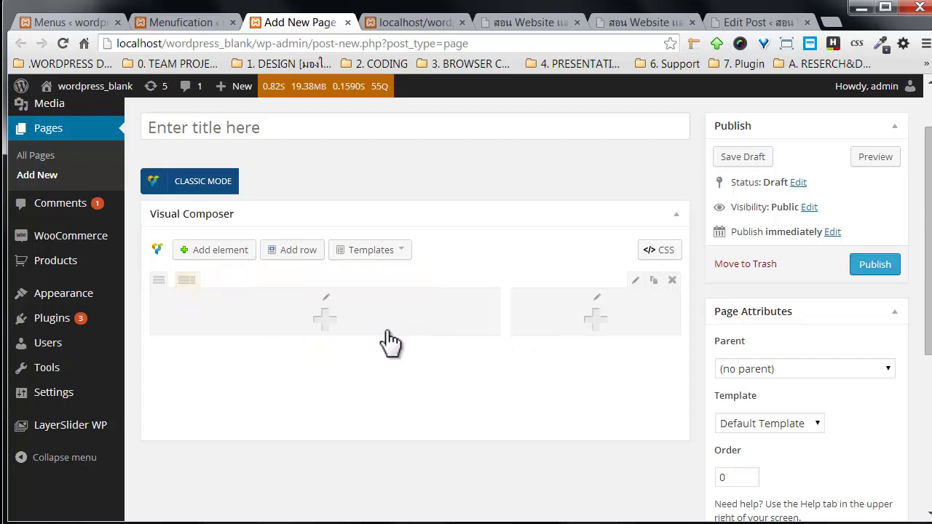
- Browse the available content elements and add a Single Image element to the row's wide column
click(324, 318)
scroll(655, 291, down, 3)
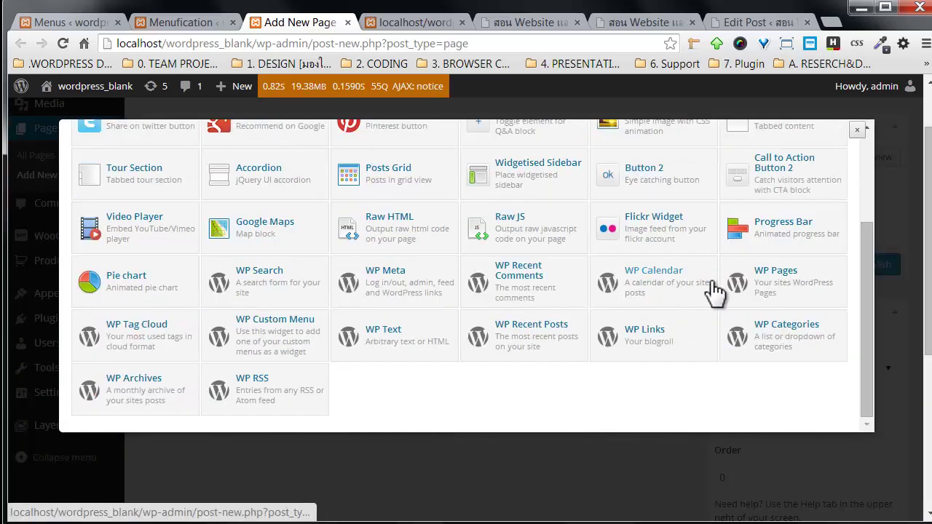
scroll(655, 291, up, 3)
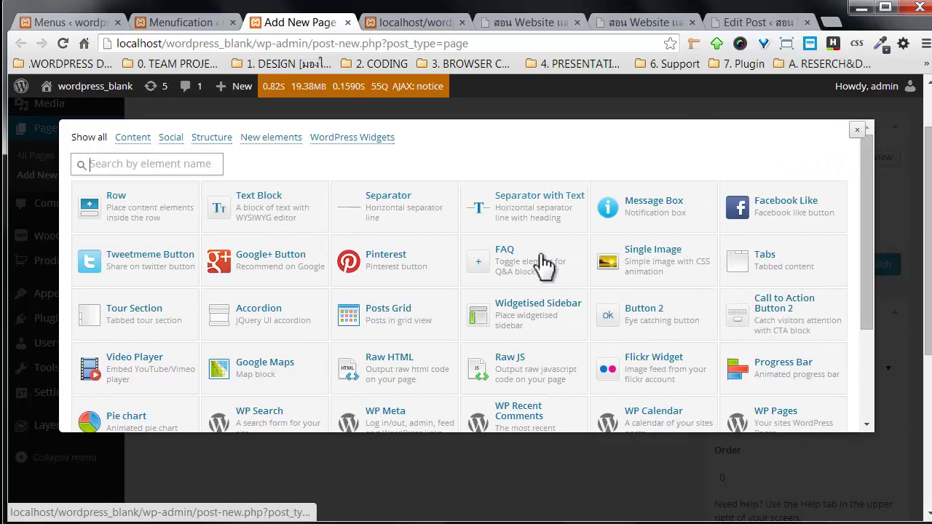
scroll(510, 302, down, 1)
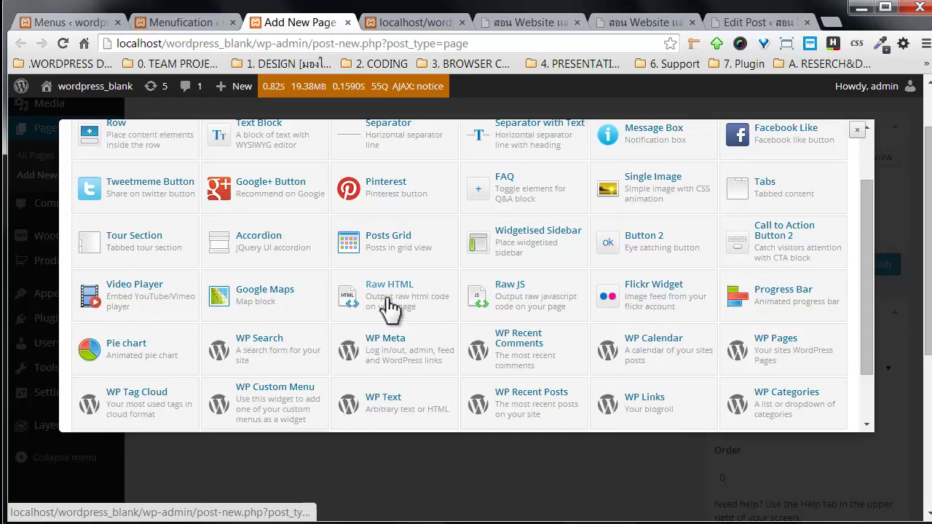
scroll(509, 308, up, 2)
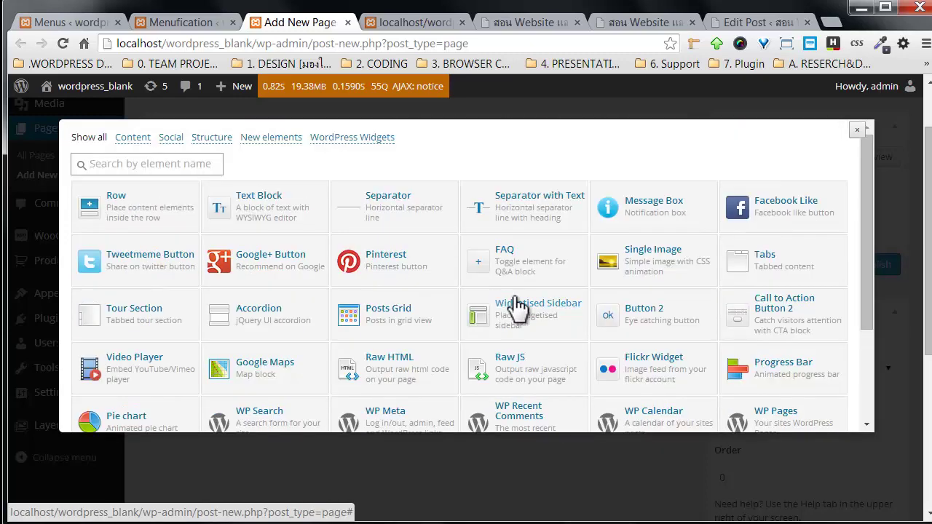
click(632, 262)
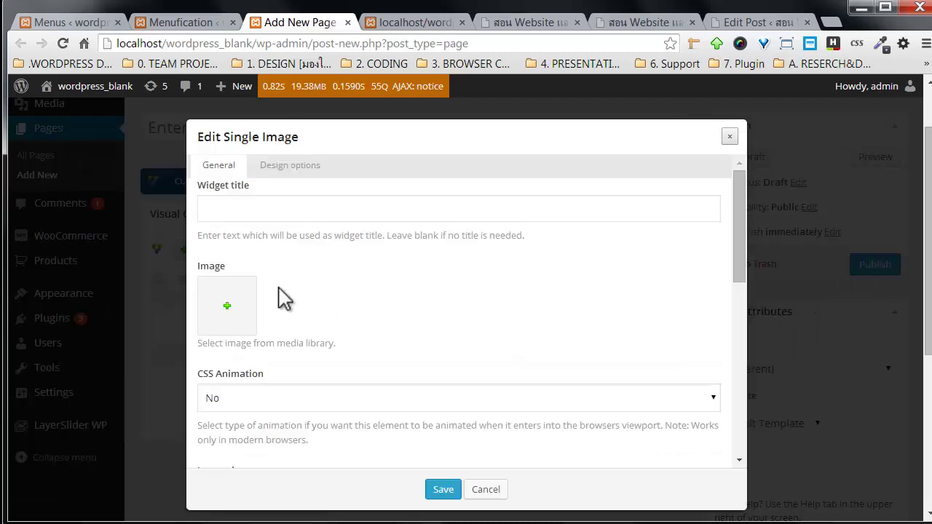
- Set the Single Image element's picture to create-wordpress-theme-by-webflow-wp101.jpeg from the media library and save the element
click(246, 308)
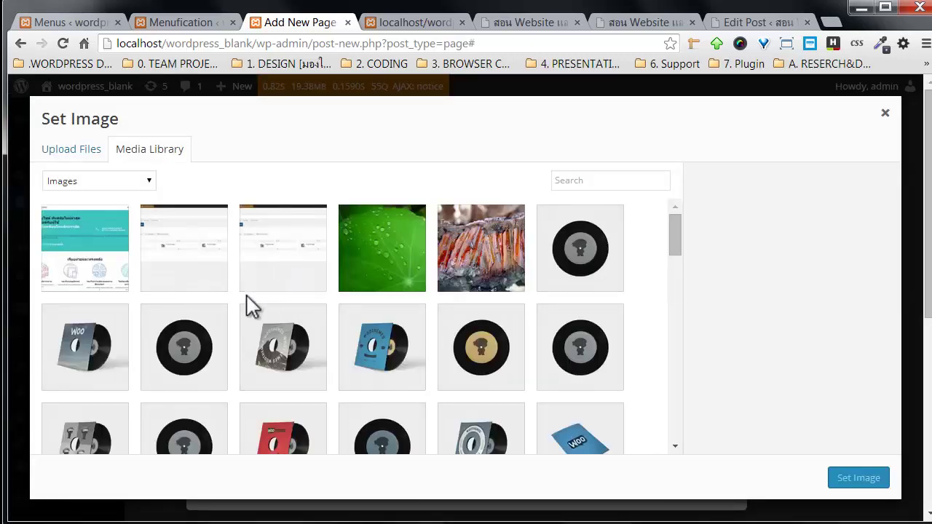
click(117, 264)
click(845, 478)
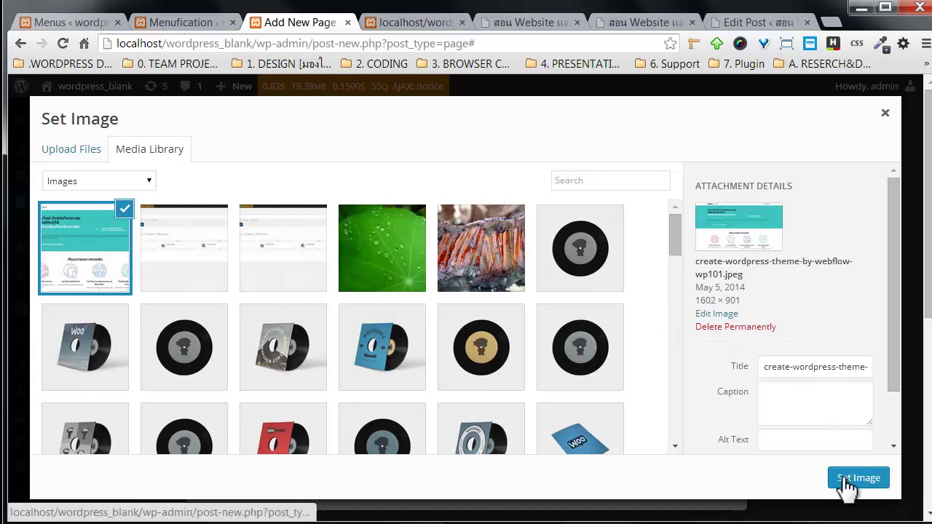
scroll(510, 341, down, 2)
click(443, 491)
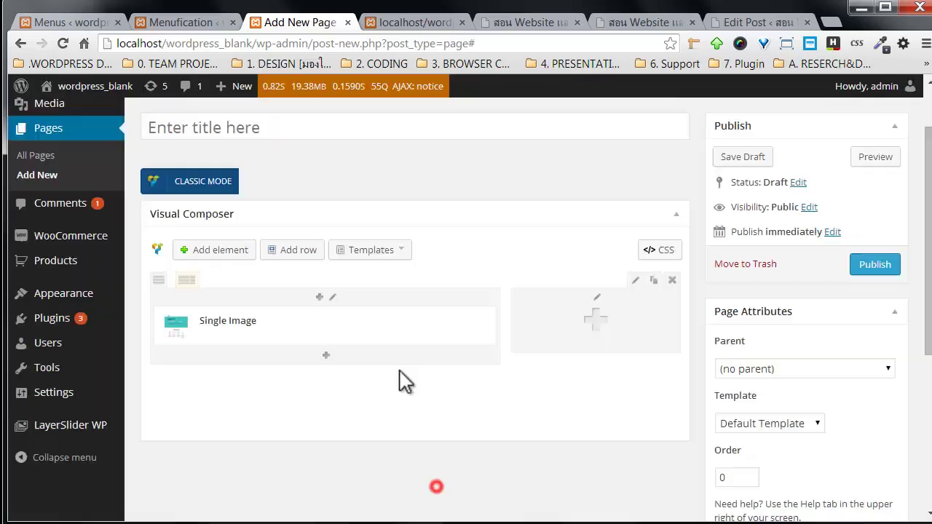
- Add a Text Block below the image in the wide column and save it with its default placeholder text
click(322, 358)
click(244, 207)
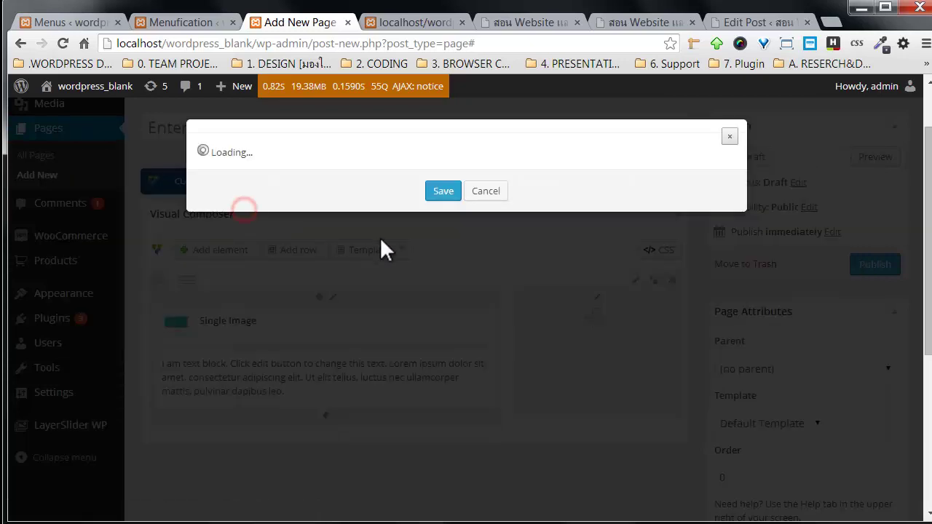
scroll(547, 318, down, 2)
drag(487, 208, 204, 210)
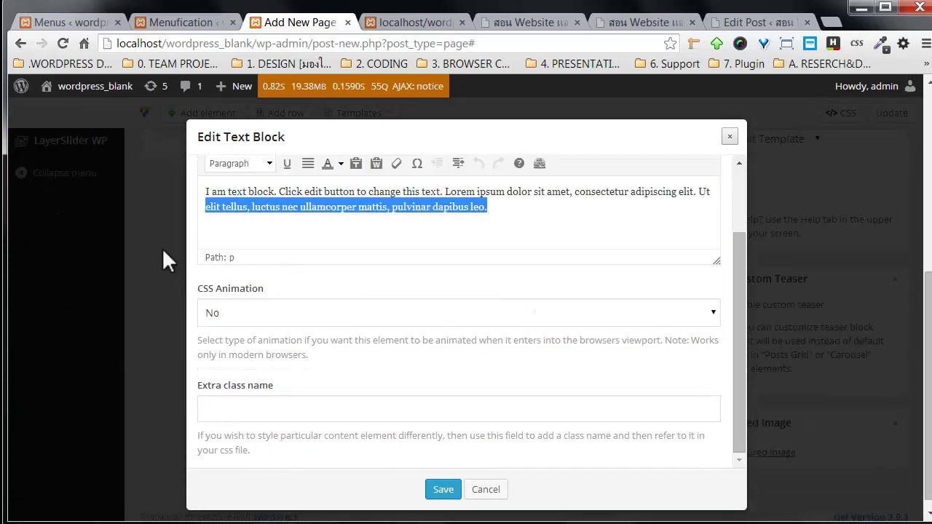
click(442, 490)
- Add a Call to Action Button 2 element below the text block and save it with its default promotional text
scroll(393, 333, up, 5)
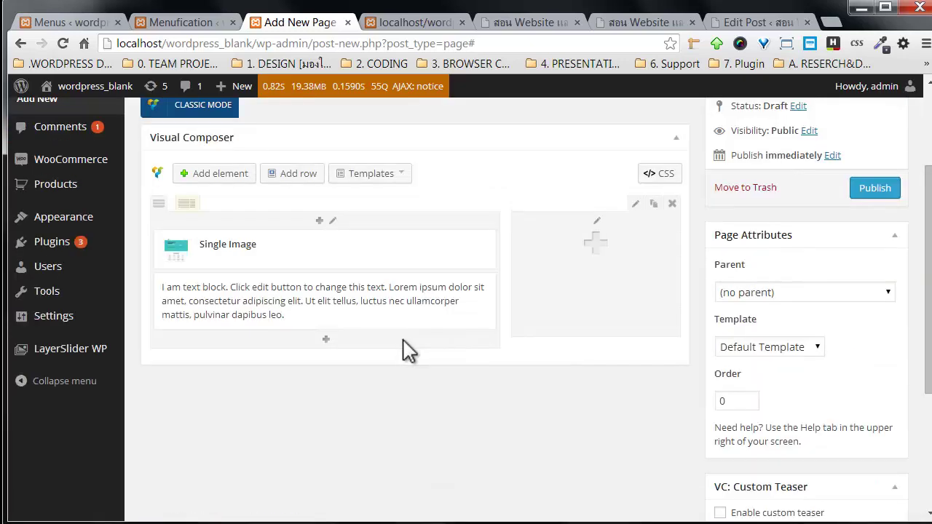
click(326, 413)
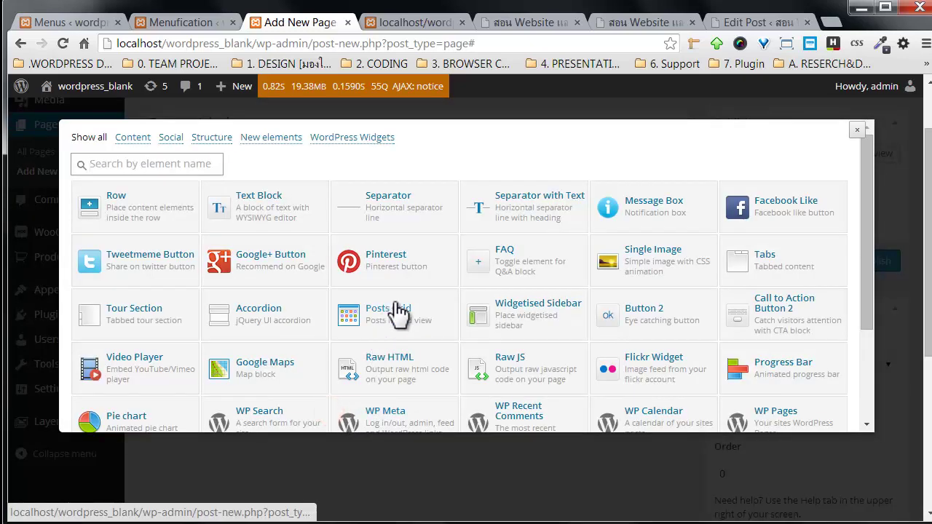
scroll(455, 275, down, 2)
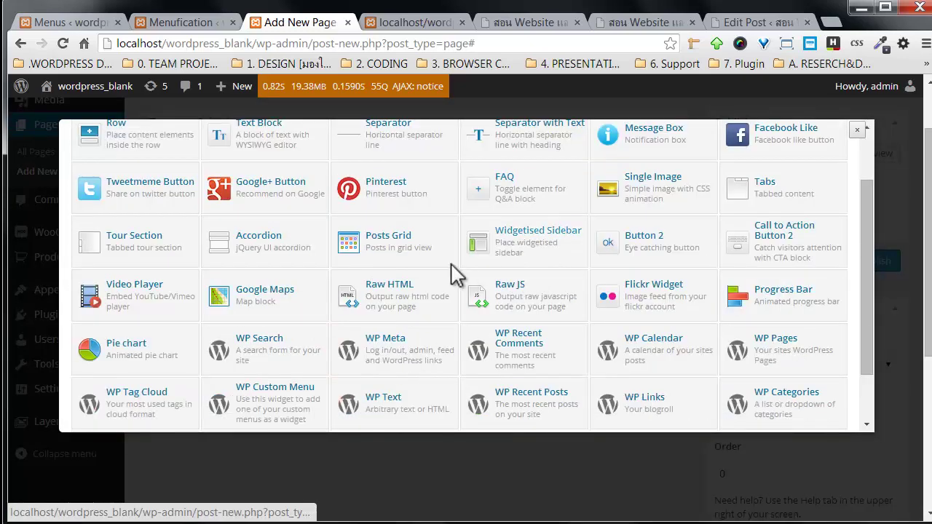
click(759, 243)
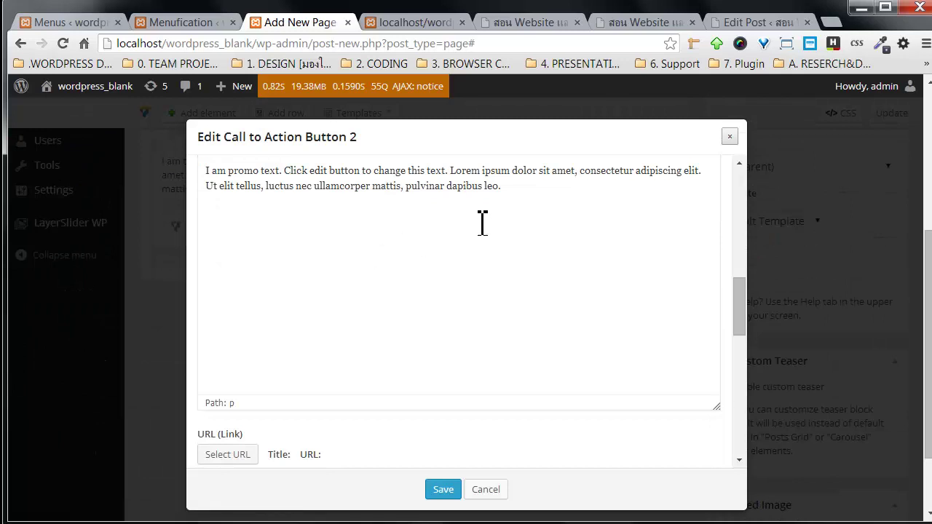
scroll(530, 273, down, 1)
drag(525, 268, 320, 272)
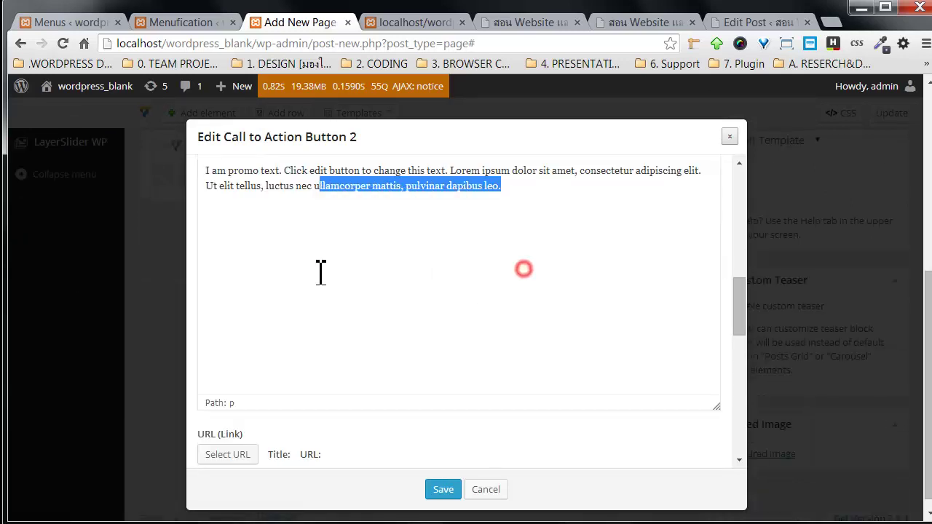
click(387, 264)
scroll(517, 321, up, 3)
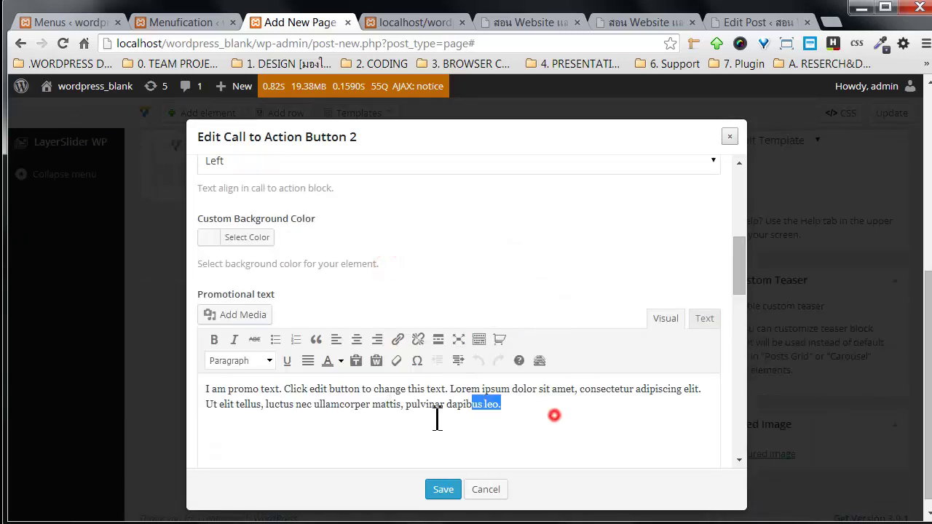
drag(436, 419, 321, 407)
click(445, 490)
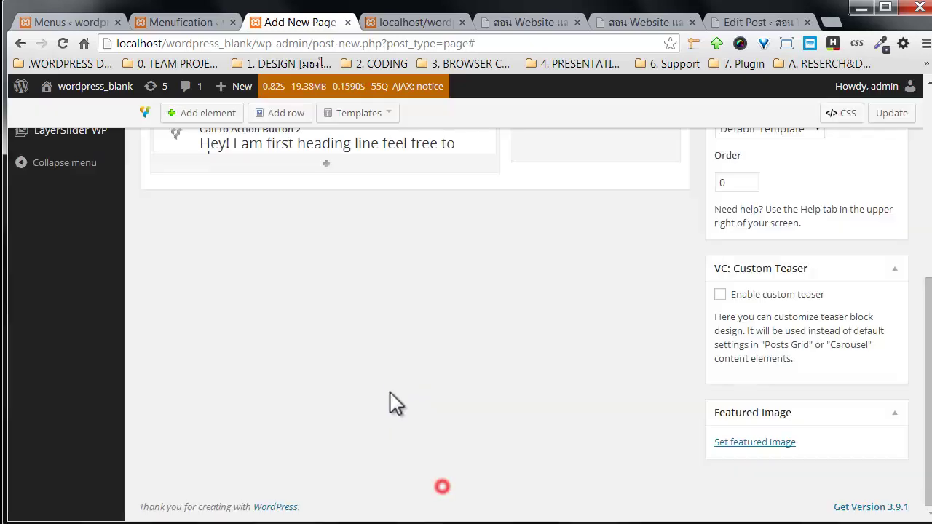
- Look through the element list and add a Button 2 element below the call to action block
scroll(374, 364, up, 3)
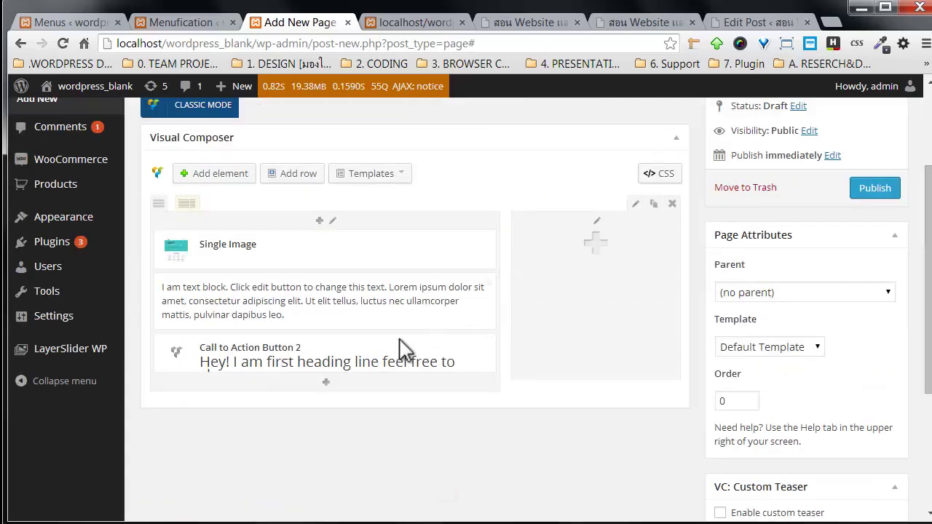
click(325, 382)
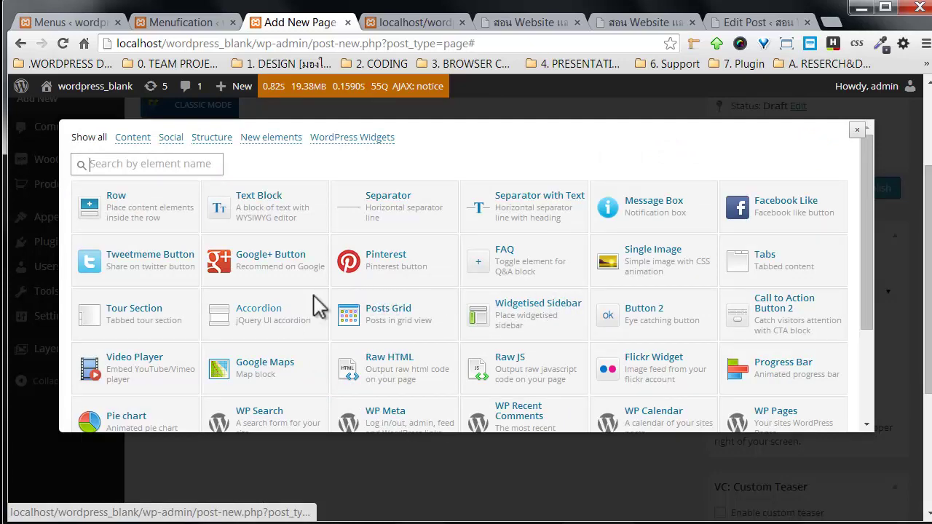
scroll(399, 311, down, 1)
scroll(399, 311, down, 1)
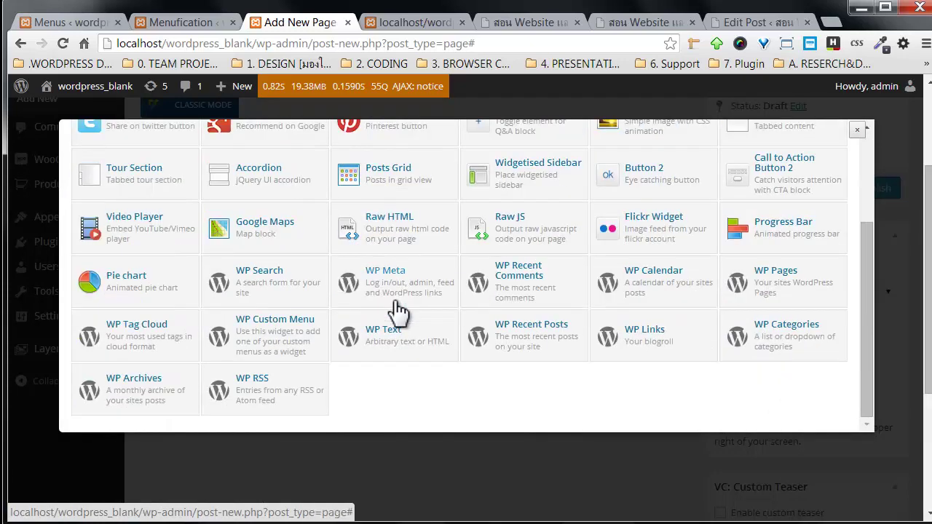
scroll(399, 311, up, 3)
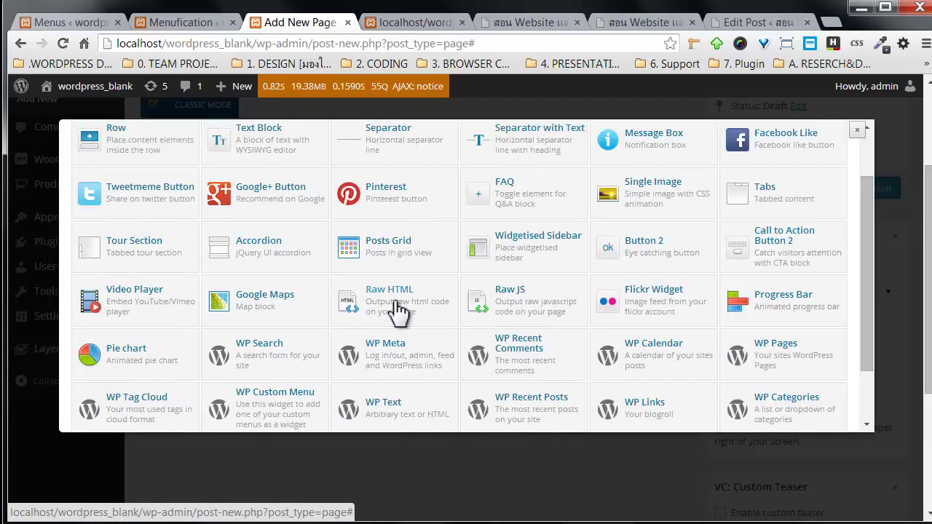
click(653, 250)
- Save the Button 2 element with Rounded style, Blue color and Normal size, and publish the page
drag(324, 273, 191, 285)
scroll(314, 327, down, 2)
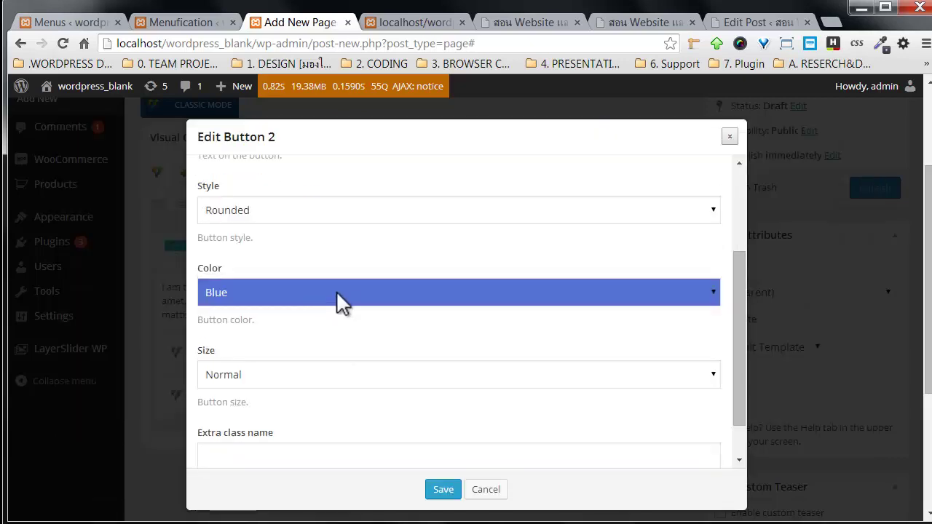
click(340, 295)
click(341, 293)
scroll(379, 356, down, 1)
click(298, 321)
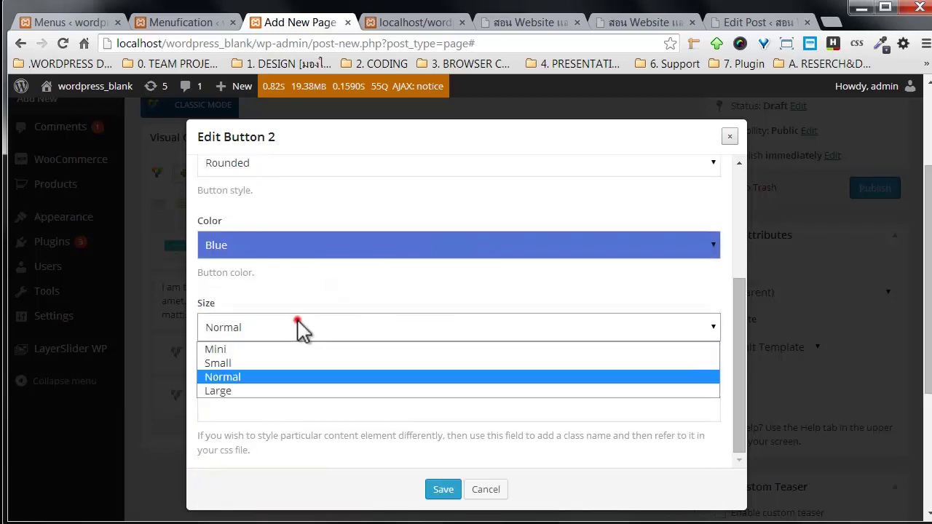
click(400, 331)
click(442, 489)
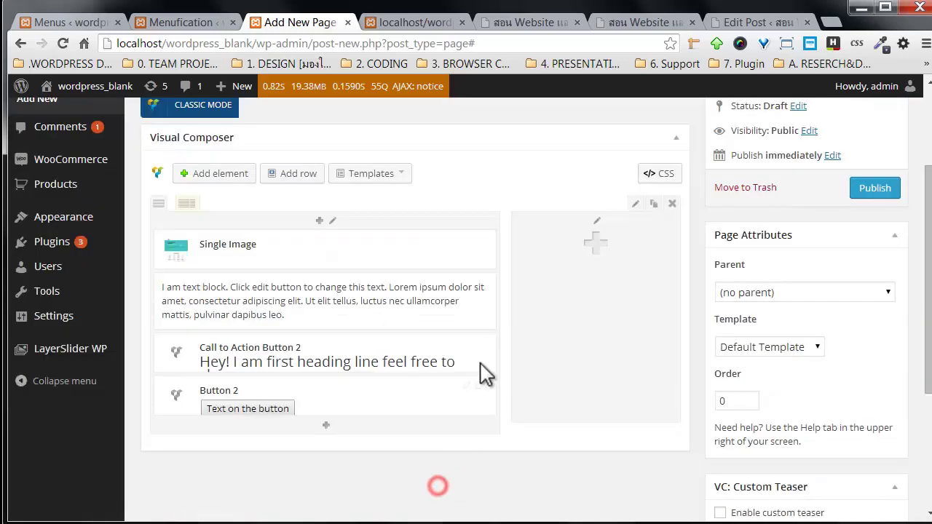
scroll(486, 371, up, 1)
click(870, 262)
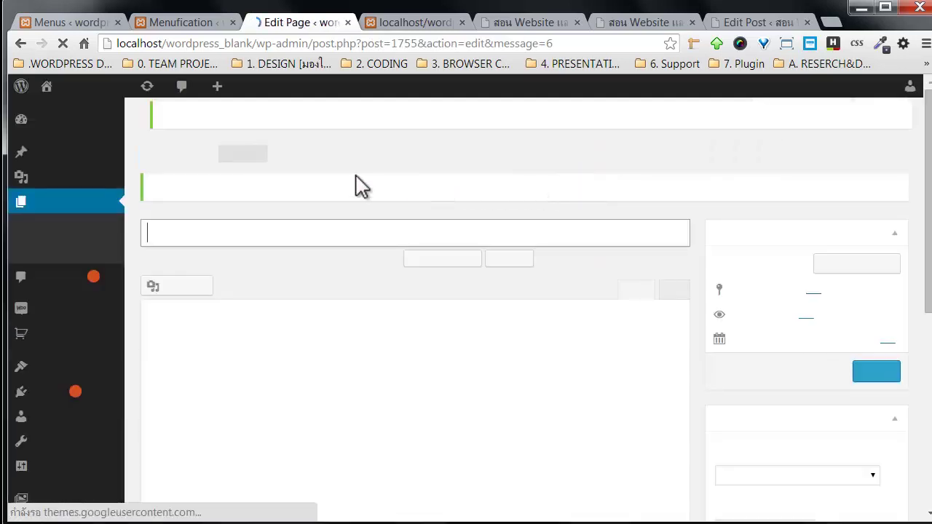
- Open the published page in a new tab and look through its image, text block, call to action and button
middle_click(249, 197)
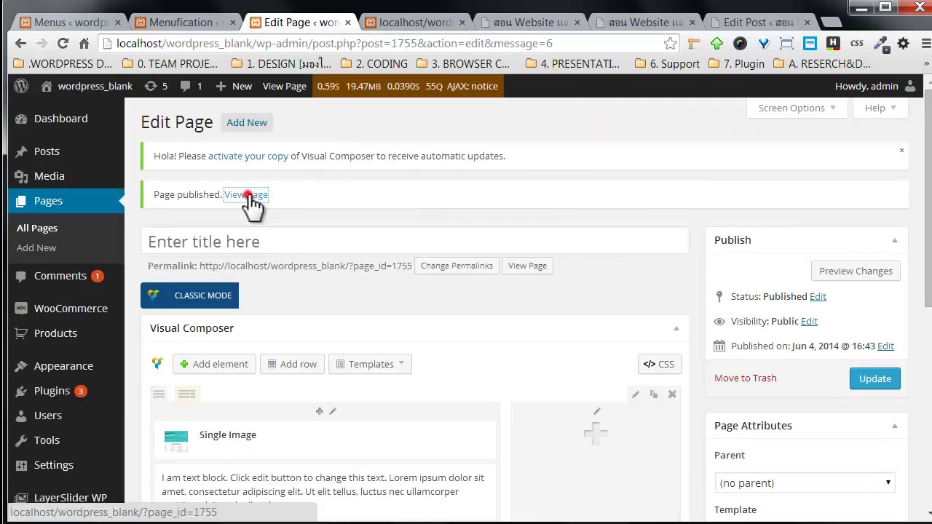
click(361, 29)
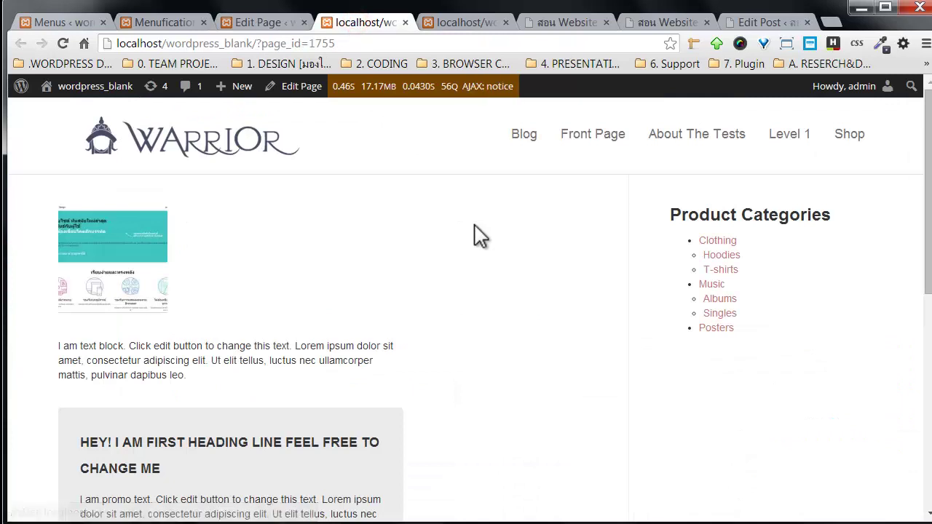
scroll(145, 236, down, 1)
scroll(209, 310, down, 1)
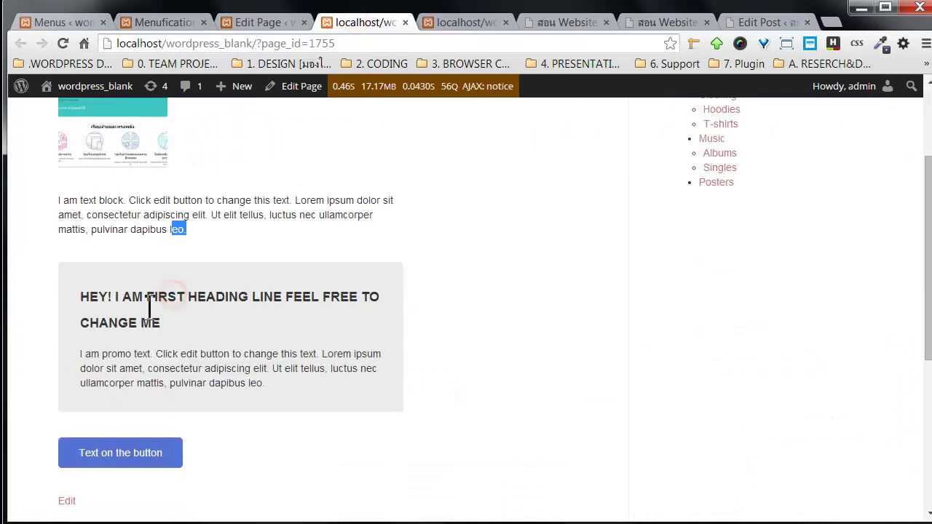
drag(85, 289, 332, 370)
click(326, 391)
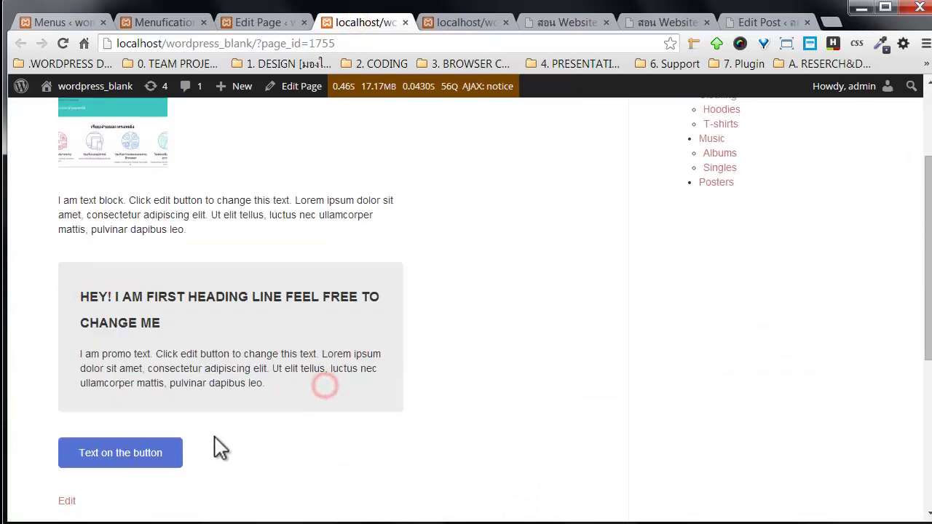
scroll(362, 400, up, 2)
scroll(362, 400, down, 1)
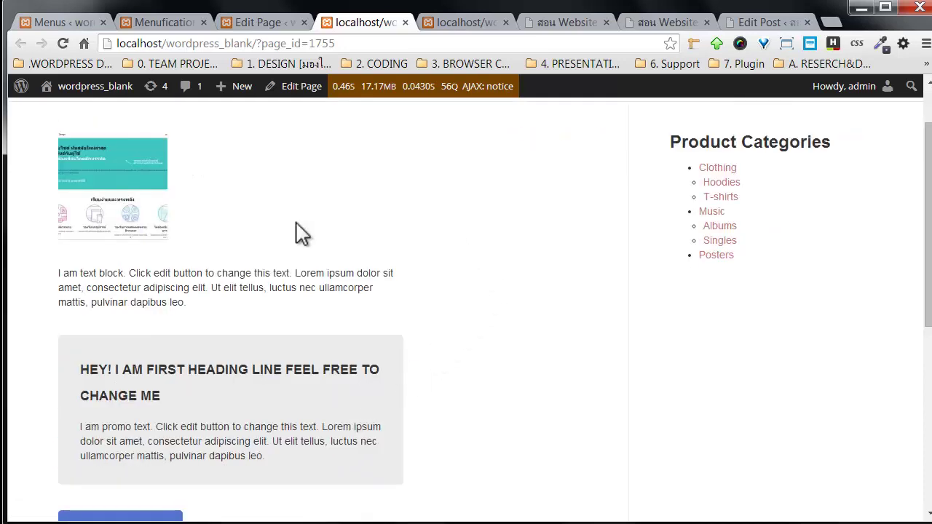
scroll(509, 306, down, 2)
scroll(553, 299, up, 1)
scroll(542, 302, up, 2)
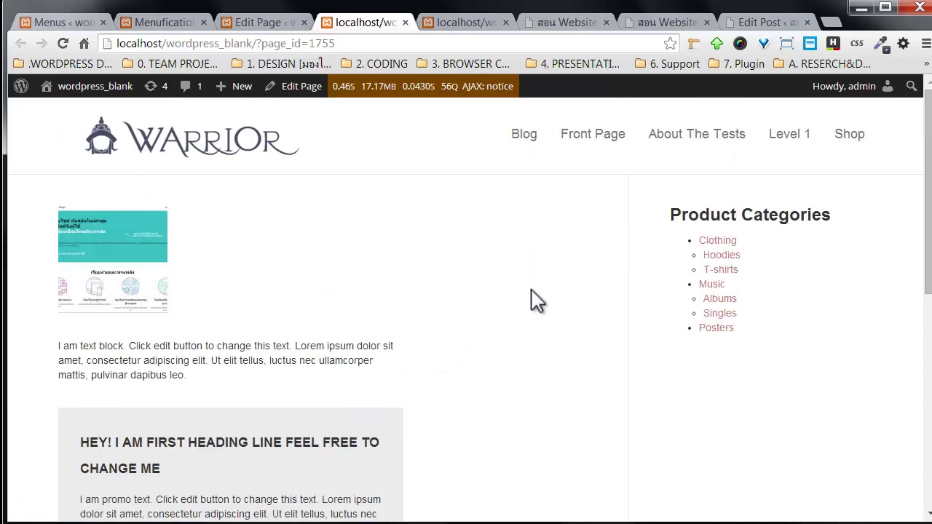
- Reopen the page for editing, set its template to Front Page and update it
click(300, 89)
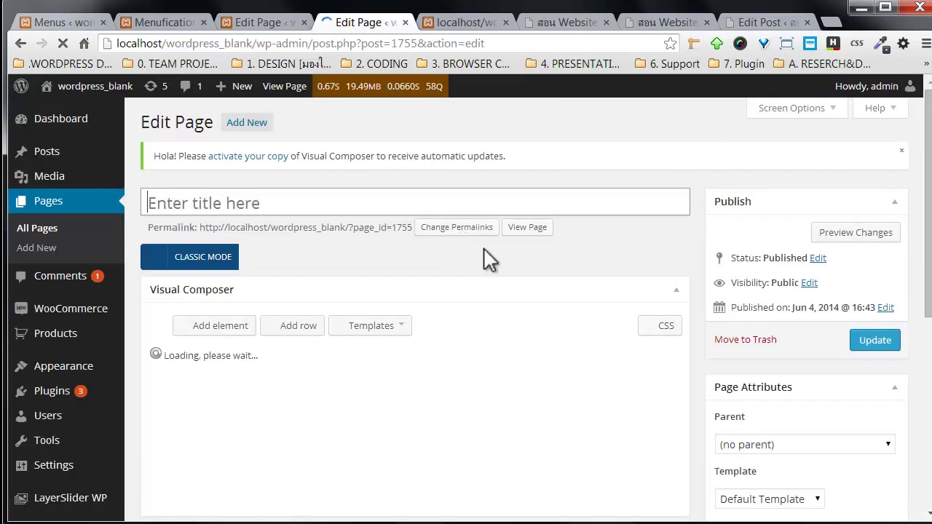
scroll(489, 255, down, 7)
click(780, 280)
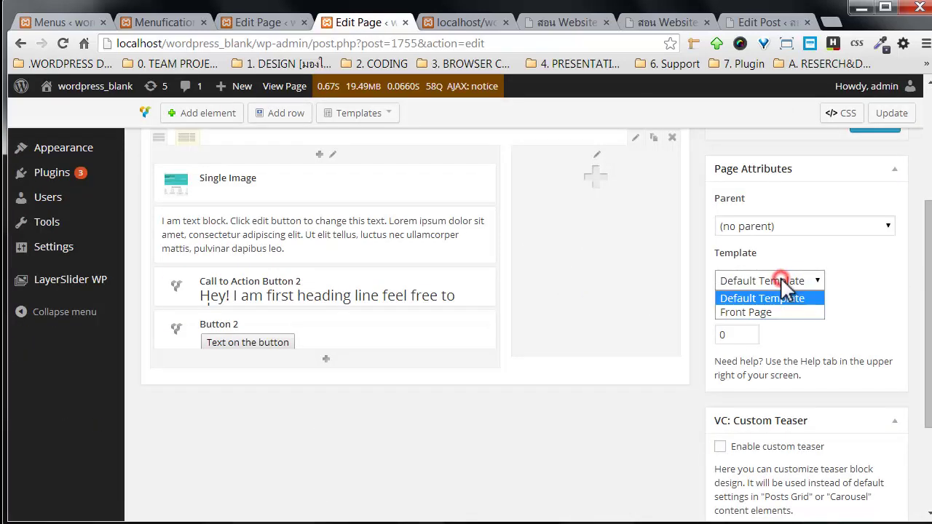
click(750, 311)
scroll(661, 323, up, 3)
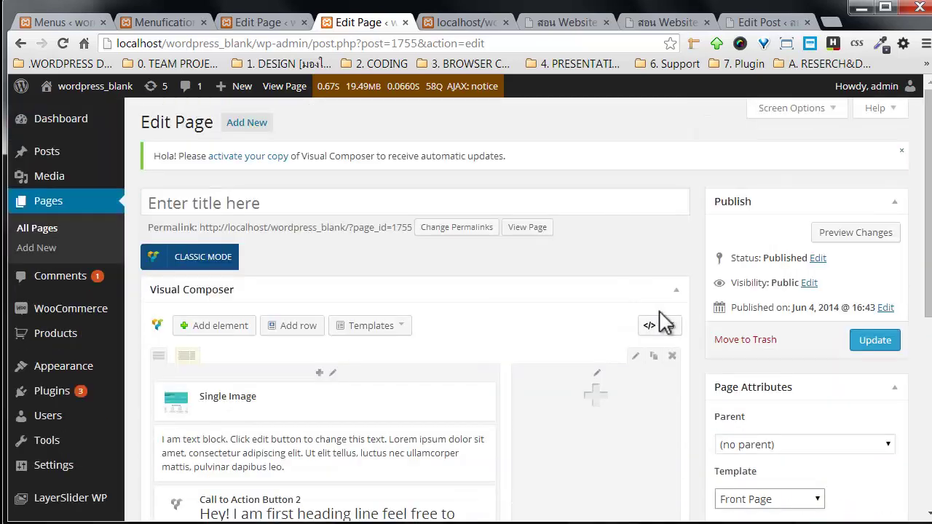
click(876, 338)
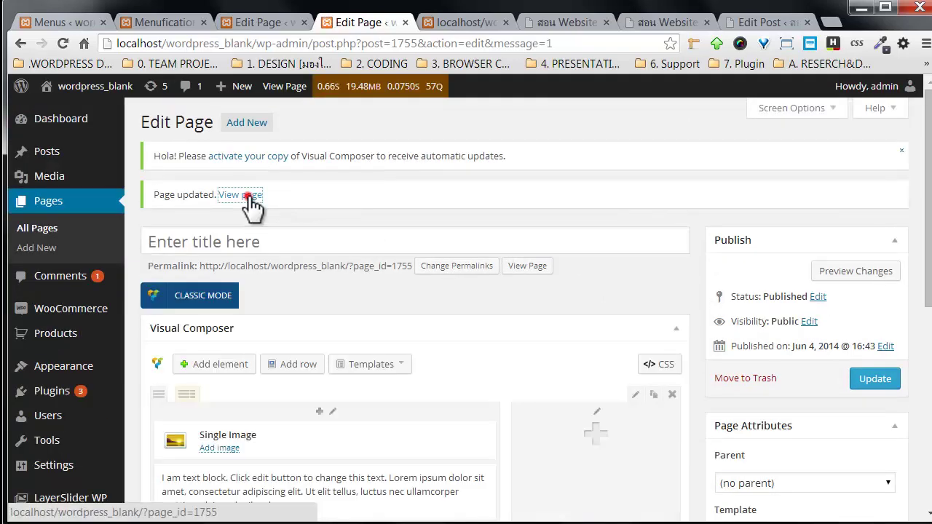
- View the updated page on the site and examine its layout under the Front Page template
click(246, 197)
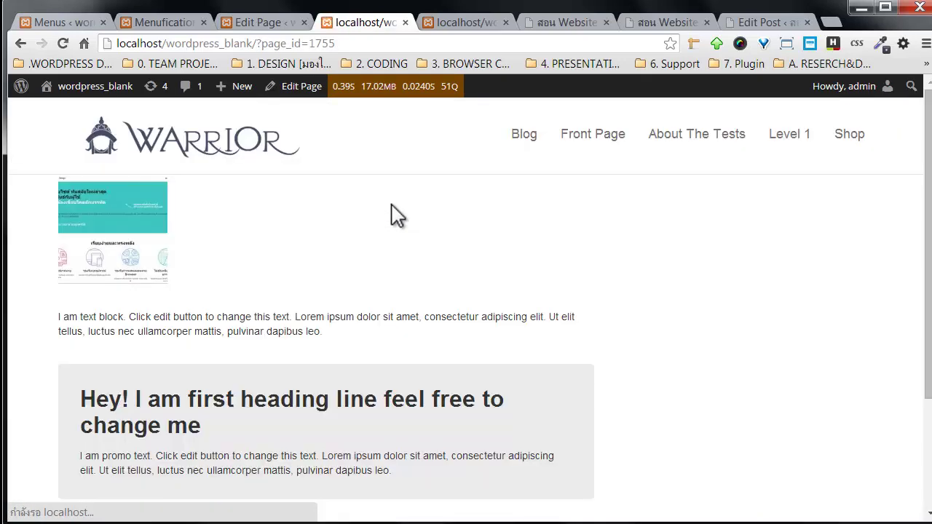
scroll(437, 240, down, 2)
scroll(448, 240, up, 2)
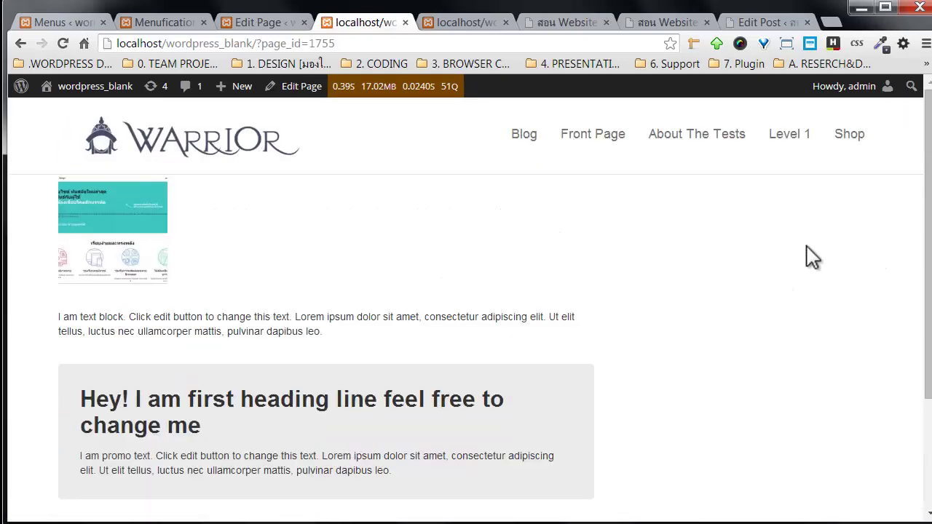
scroll(812, 257, down, 2)
scroll(758, 252, up, 2)
- Reopen the page for editing and change the content row to a single full-width column
click(297, 87)
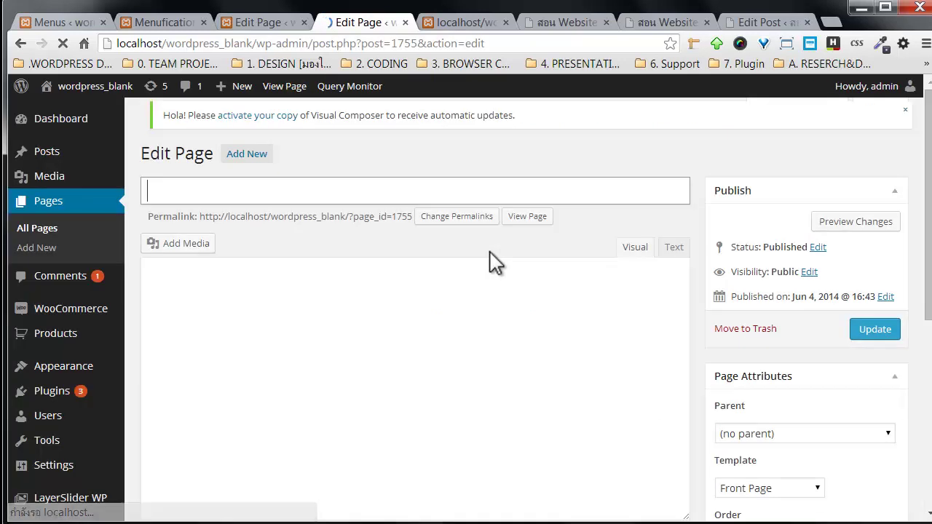
scroll(484, 306, down, 1)
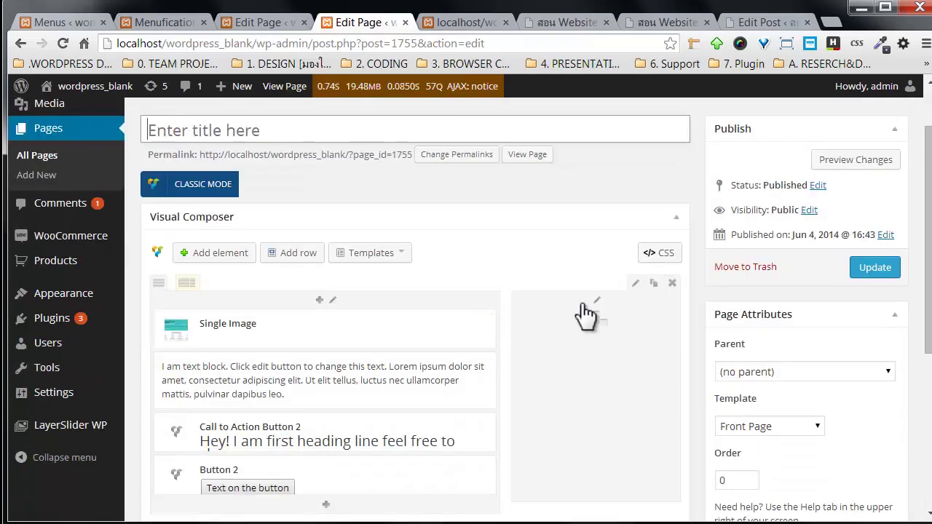
click(186, 284)
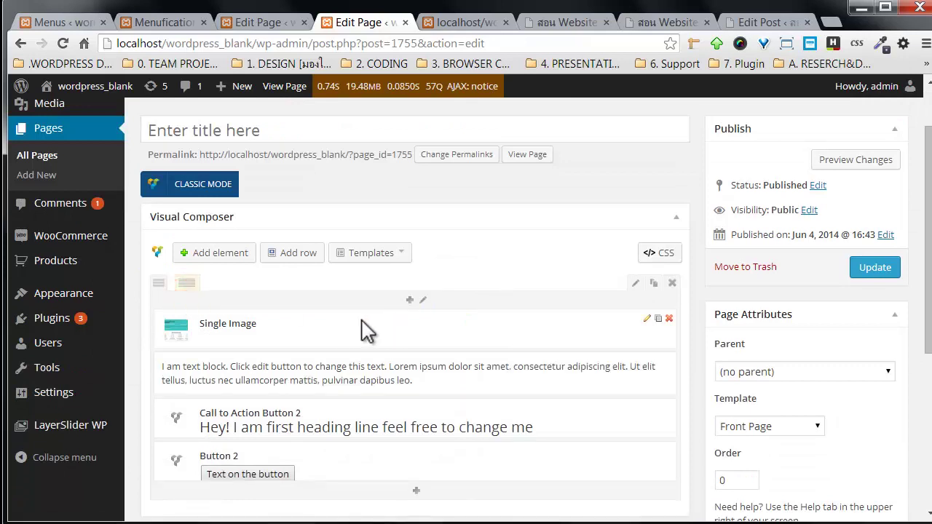
- Set the row's top and bottom margins to 80 in its design options, save the row and update the page
click(634, 284)
click(298, 165)
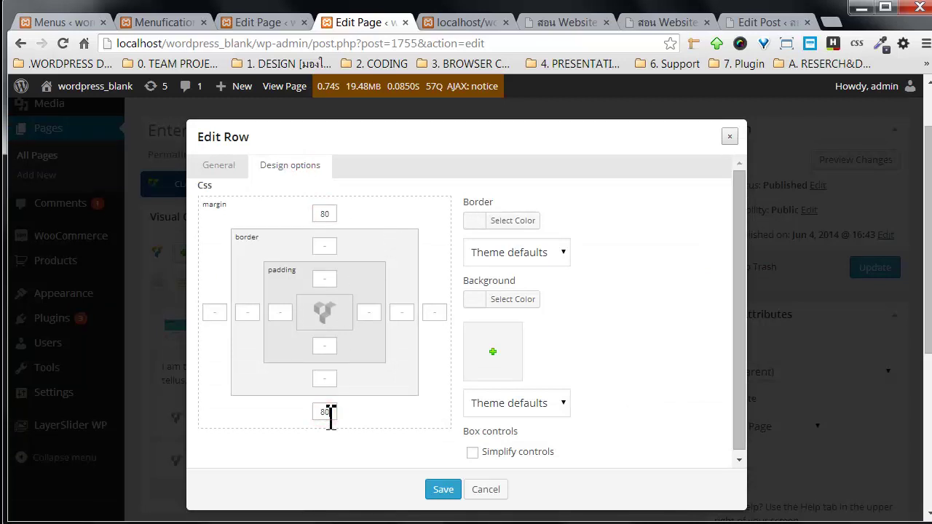
click(442, 491)
click(866, 269)
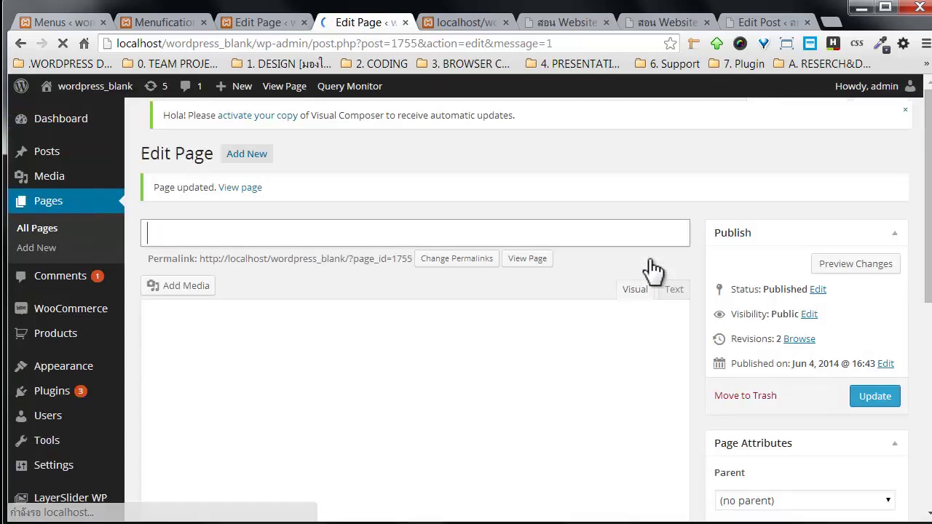
- View the updated page and check the full-width content and row spacing down to the footer
click(241, 195)
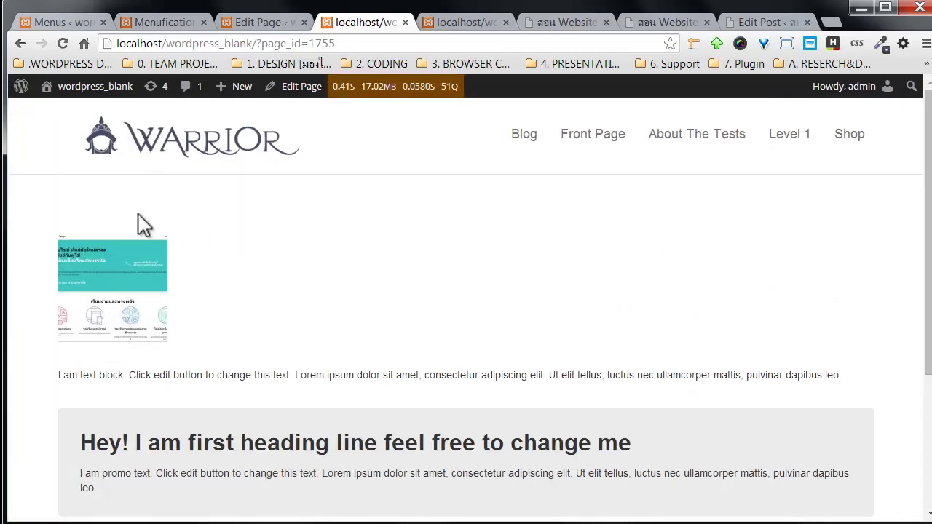
scroll(380, 264, down, 2)
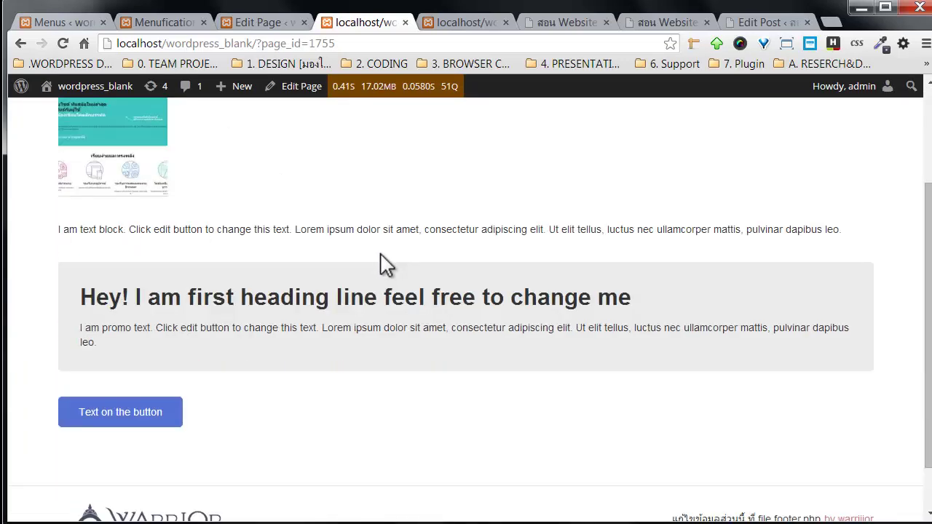
scroll(306, 348, down, 1)
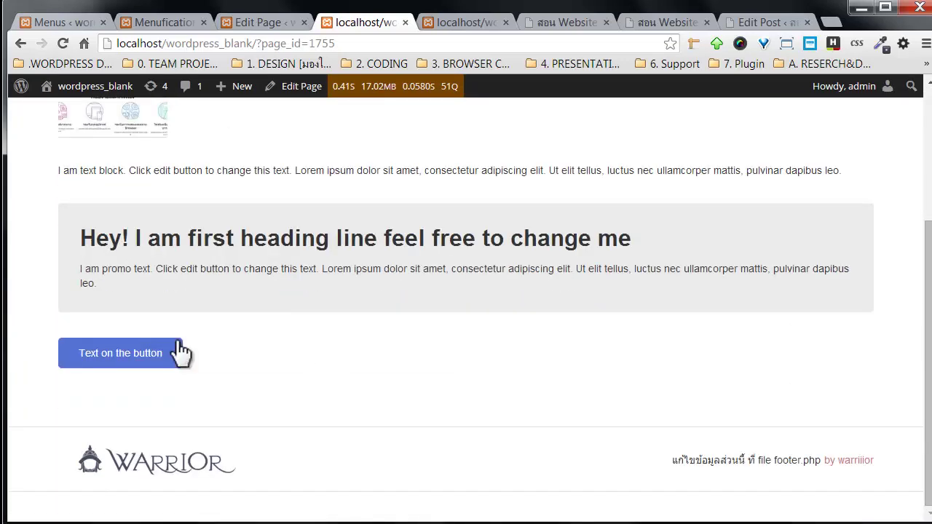
scroll(312, 371, up, 3)
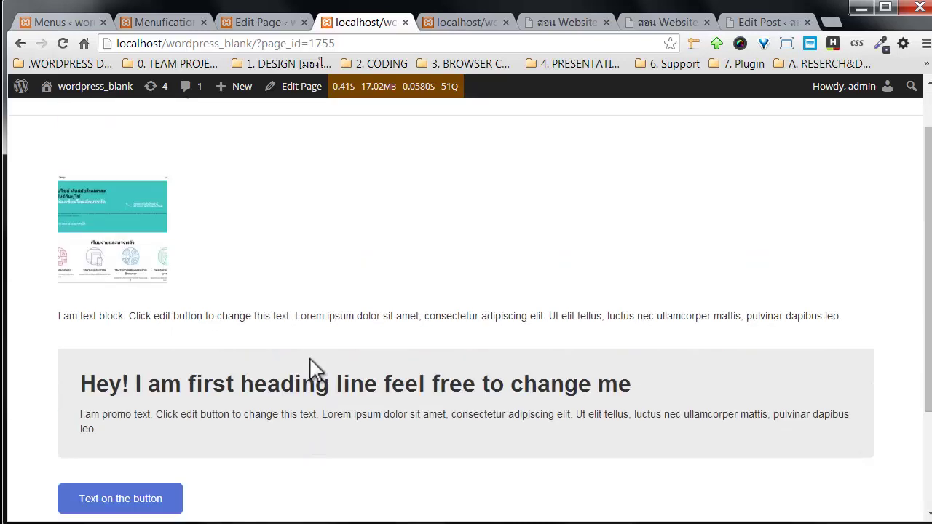
- Reopen the page for editing and dismiss the Visual Composer activation notice
click(301, 90)
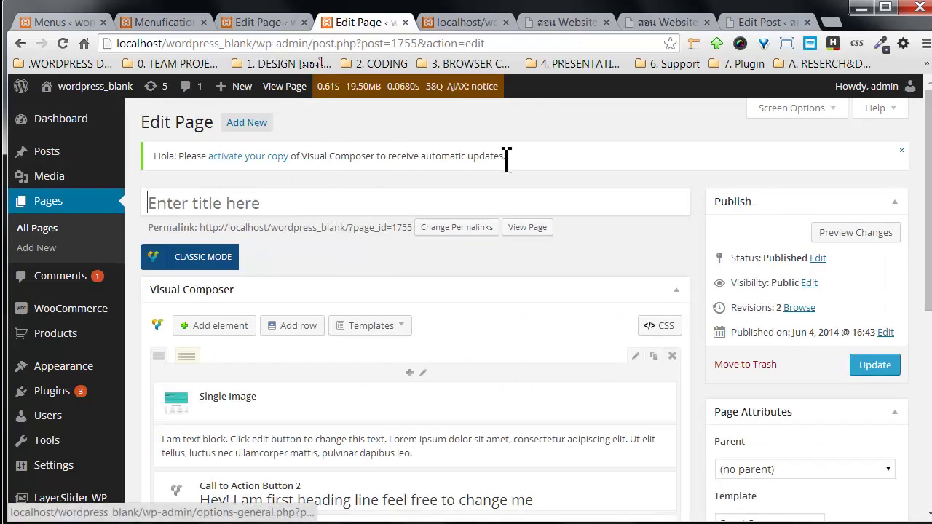
click(905, 157)
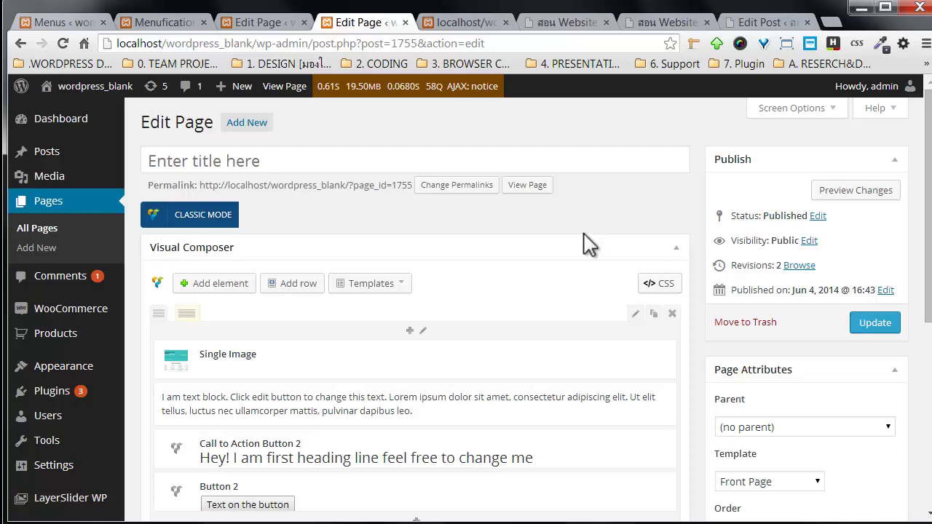
scroll(583, 298, down, 3)
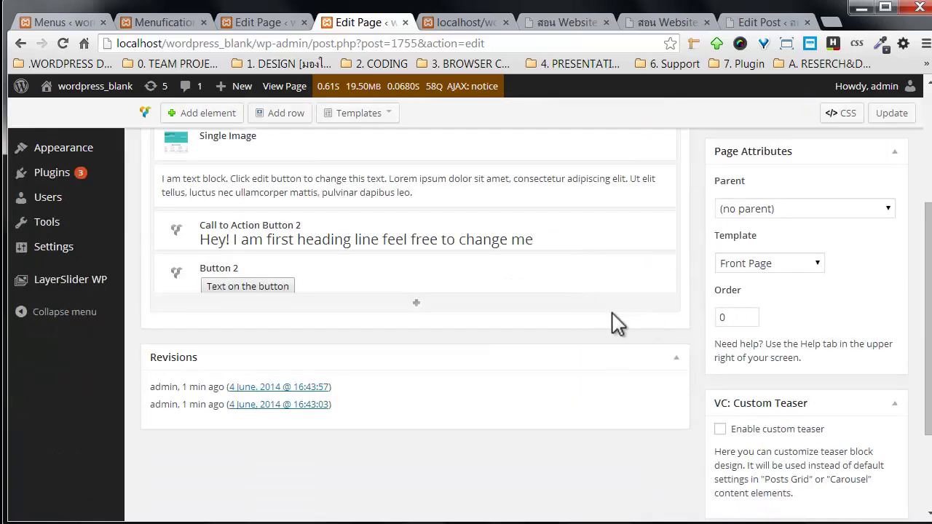
scroll(612, 324, down, 2)
scroll(591, 408, up, 5)
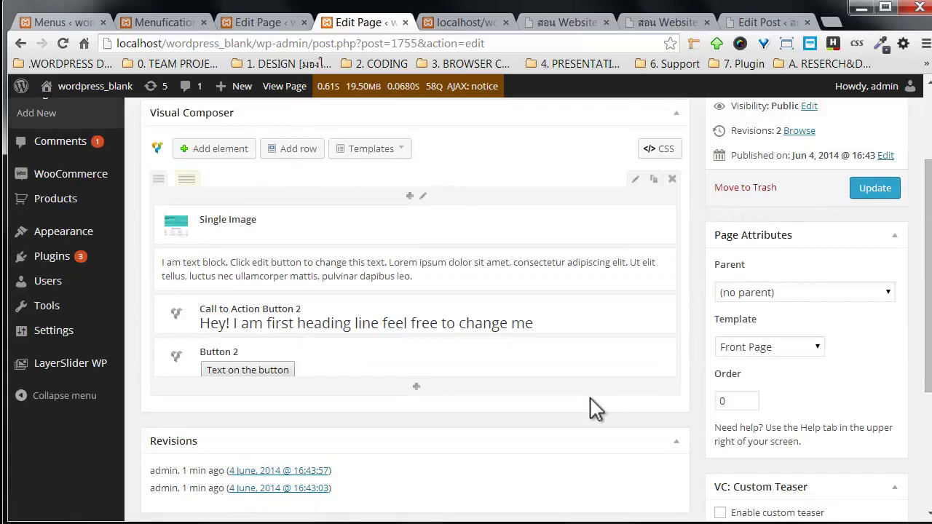
- Add a new row below the existing content and split it into three equal columns
scroll(510, 404, down, 1)
click(286, 138)
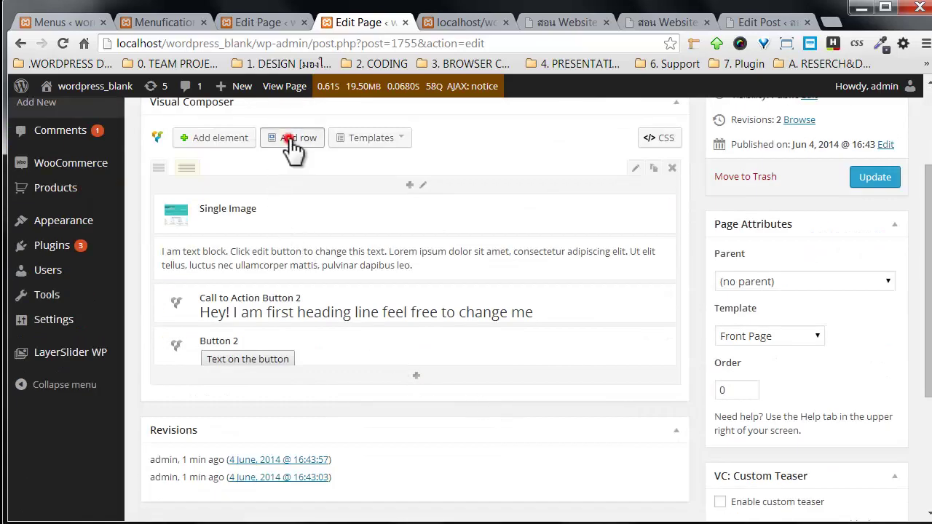
mouse_move(200, 414)
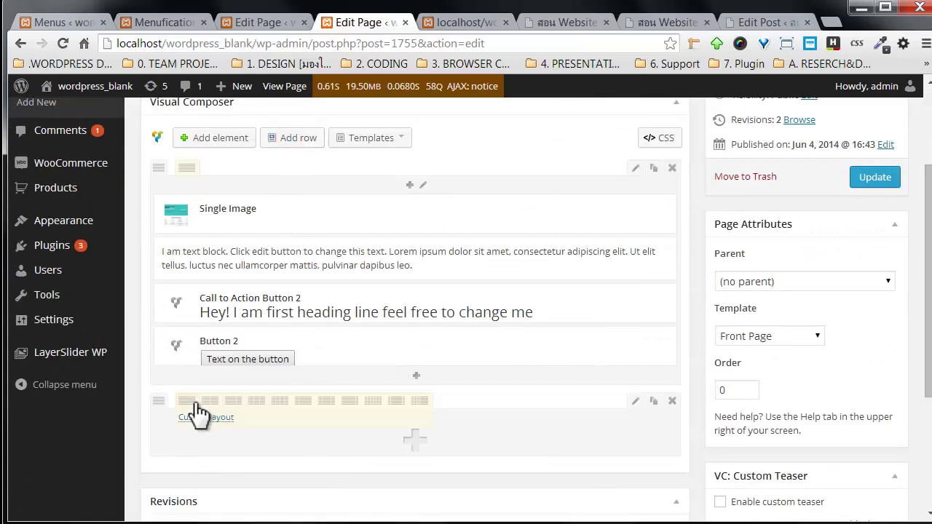
click(253, 402)
scroll(447, 437, down, 1)
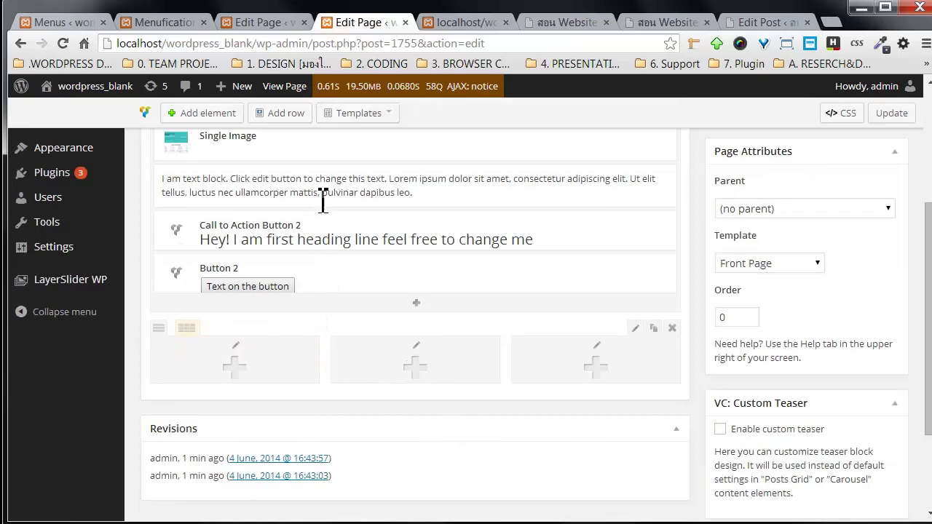
- Duplicate the first row's Single Image twice and move one copy into the first column of the three-column row
scroll(368, 240, up, 1)
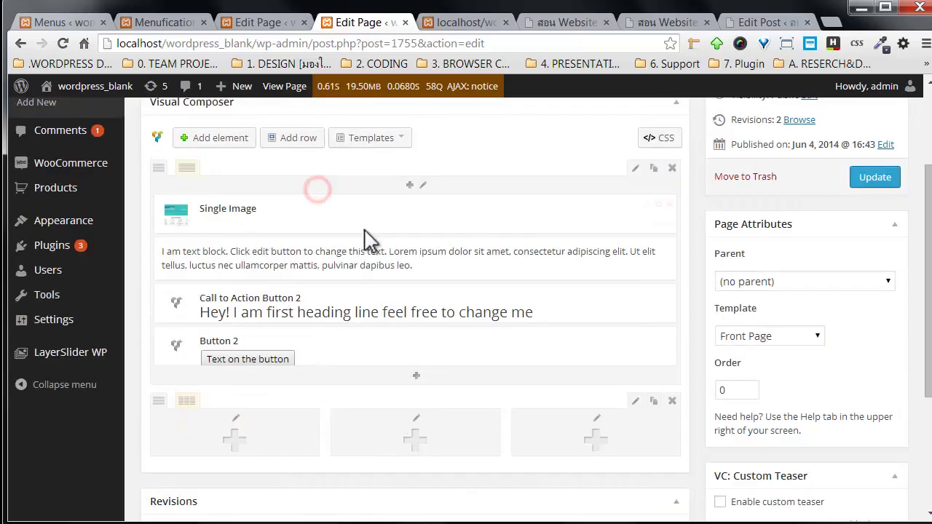
click(656, 207)
click(656, 206)
scroll(315, 280, down, 1)
drag(263, 259, 233, 440)
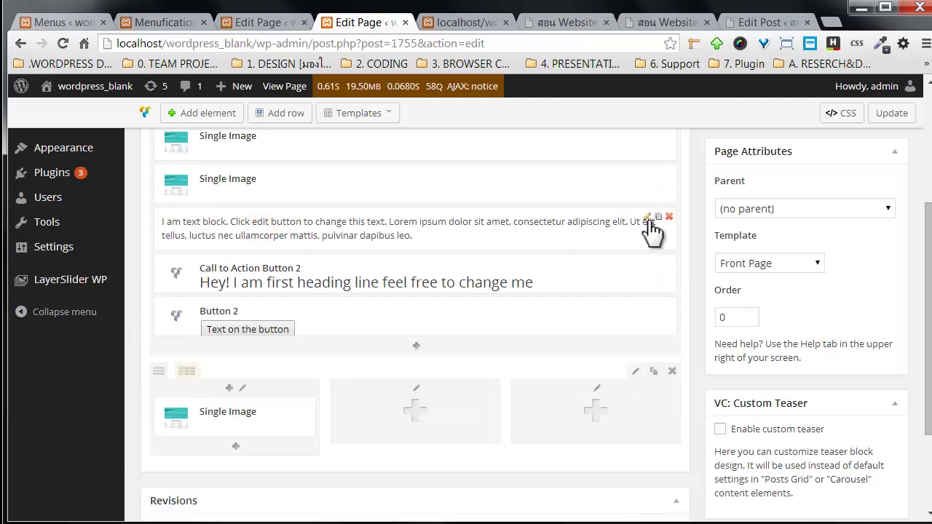
- Duplicate the first row's text block and Button 2, and move the copies below the image in the first column
click(658, 216)
scroll(484, 310, down, 1)
drag(351, 209, 241, 430)
click(658, 233)
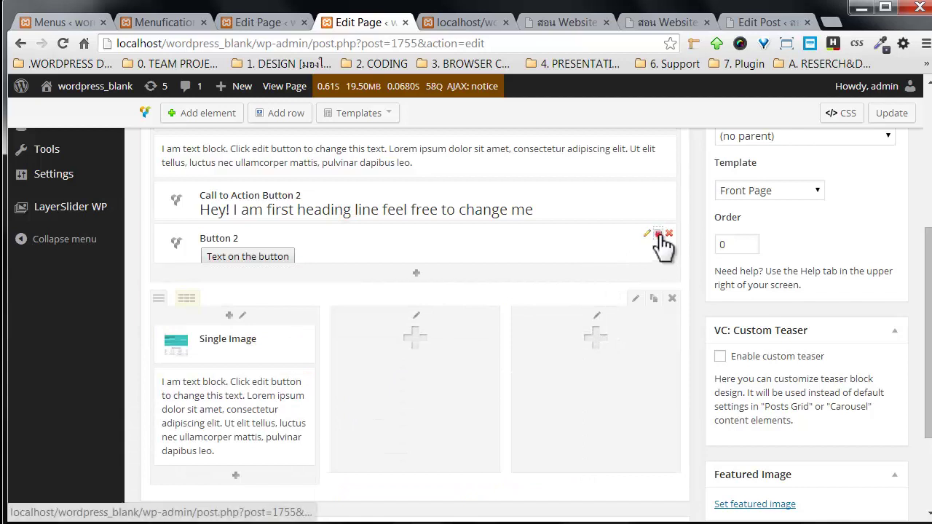
scroll(410, 323, down, 1)
drag(360, 218, 260, 472)
- Duplicate the first column's image, text block and Button 2, and move the copies into the second column in the same order
click(294, 264)
drag(269, 314, 345, 313)
click(295, 304)
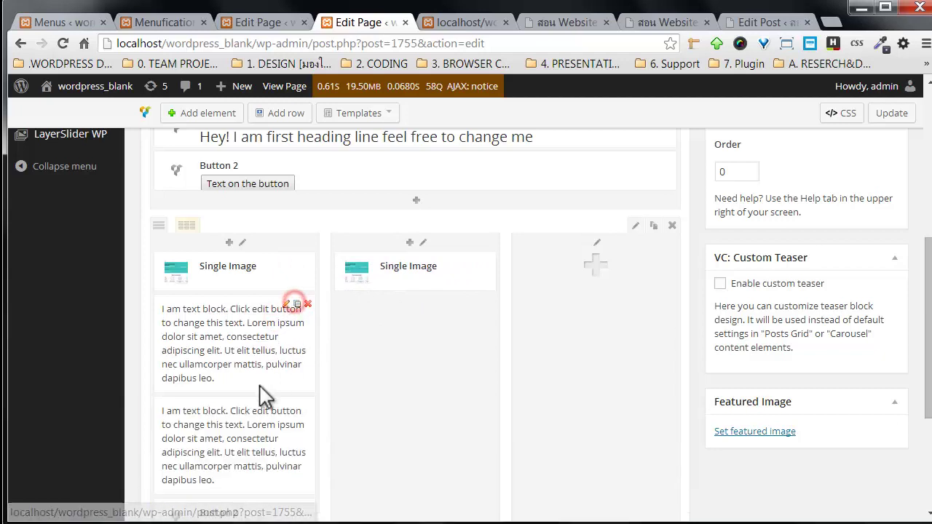
mouse_move(265, 395)
mouse_down()
mouse_move(423, 333)
mouse_move(444, 400)
mouse_up()
scroll(298, 400, down, 1)
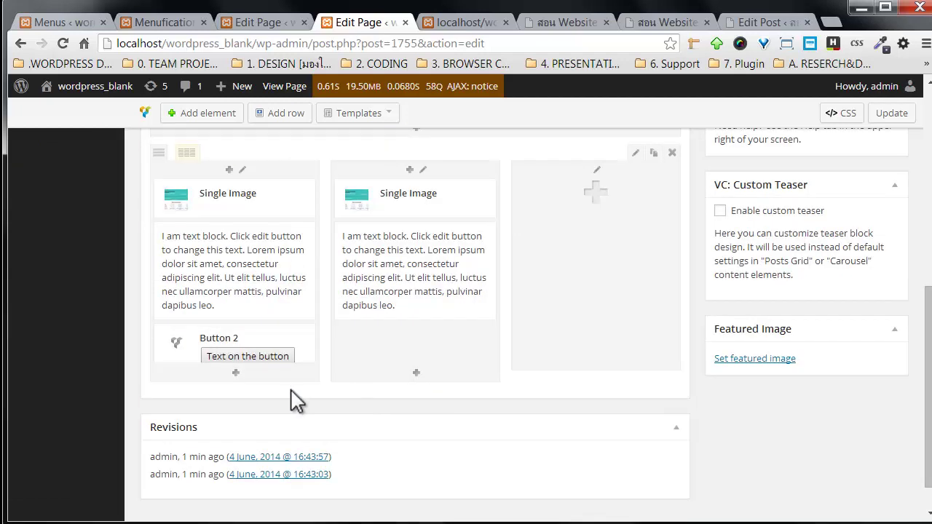
click(297, 333)
drag(273, 386, 433, 379)
- Duplicate the second column's Single Image and move the copy into the empty third column
click(478, 190)
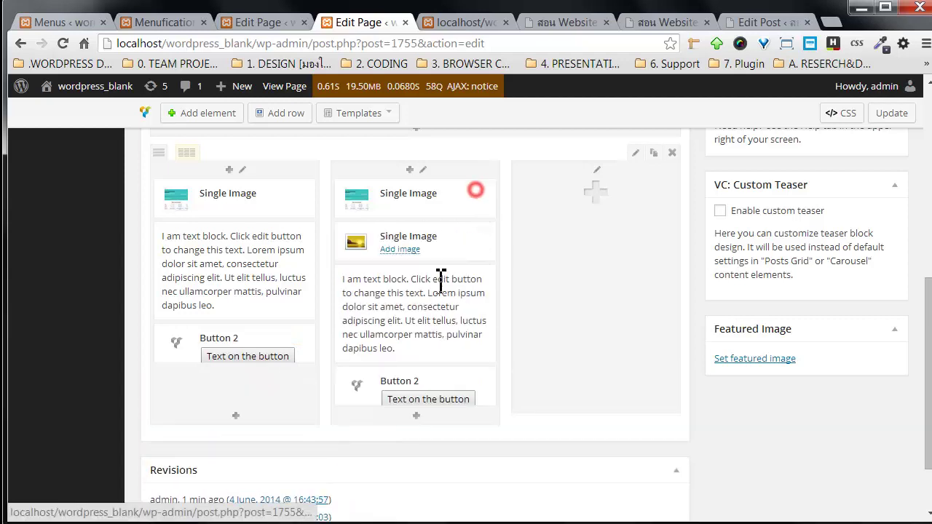
drag(441, 234, 594, 205)
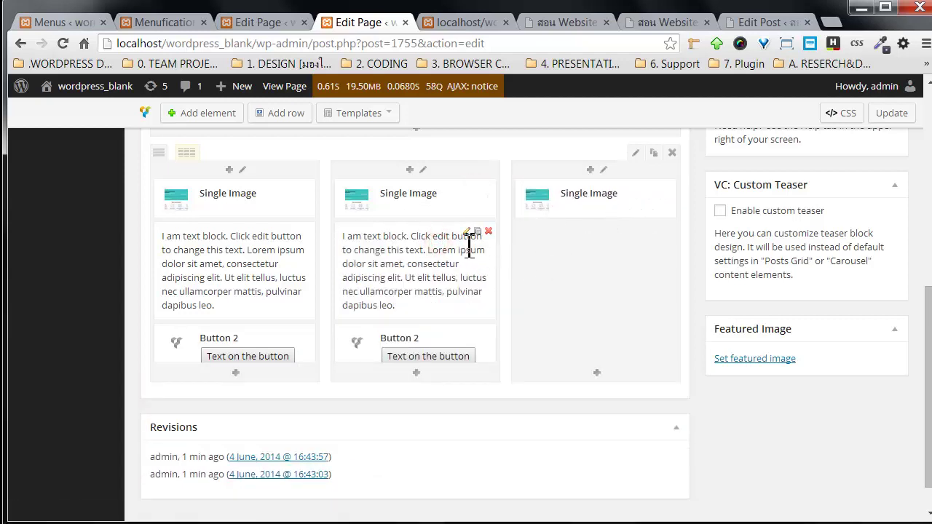
- Duplicate the second column's text block and Button 2, move the copies below the third column's image, and update the page
click(478, 232)
mouse_move(422, 327)
mouse_down()
mouse_move(607, 285)
mouse_move(604, 319)
mouse_up()
click(477, 333)
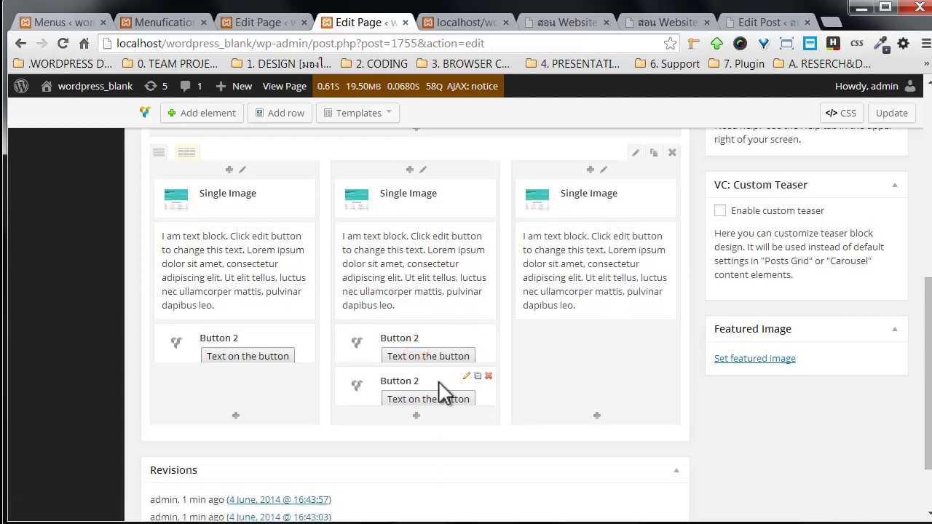
mouse_move(443, 391)
mouse_down()
mouse_move(605, 359)
mouse_move(607, 373)
mouse_move(585, 377)
mouse_up()
scroll(636, 371, up, 3)
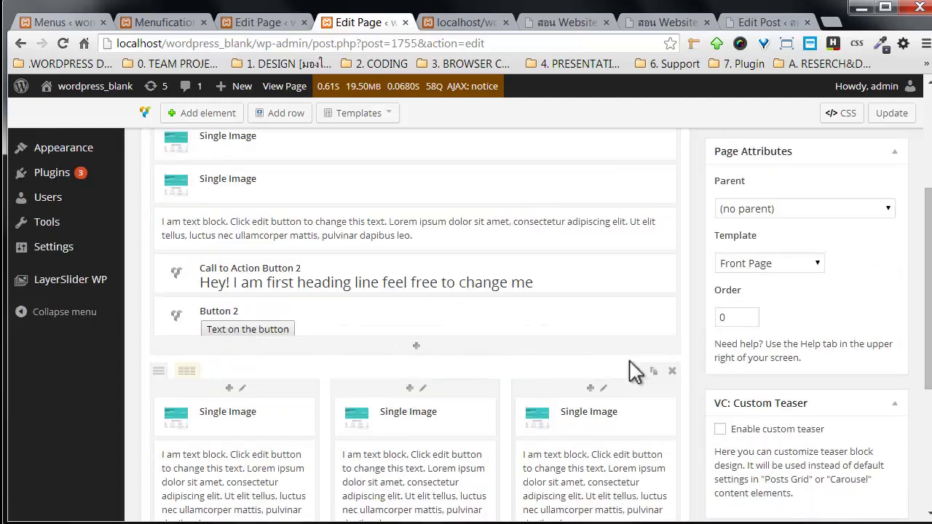
click(892, 114)
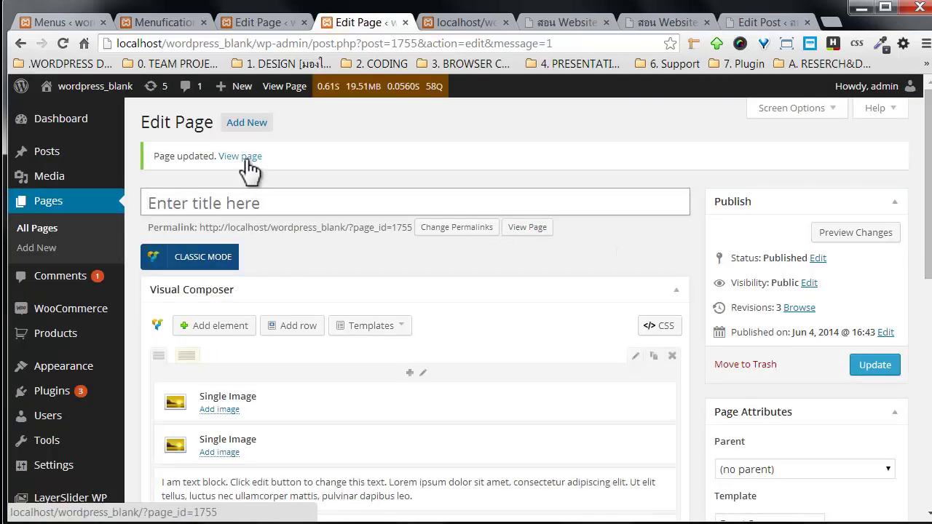
- View the published page and check the layout of the full-width row and the three-column row
click(244, 158)
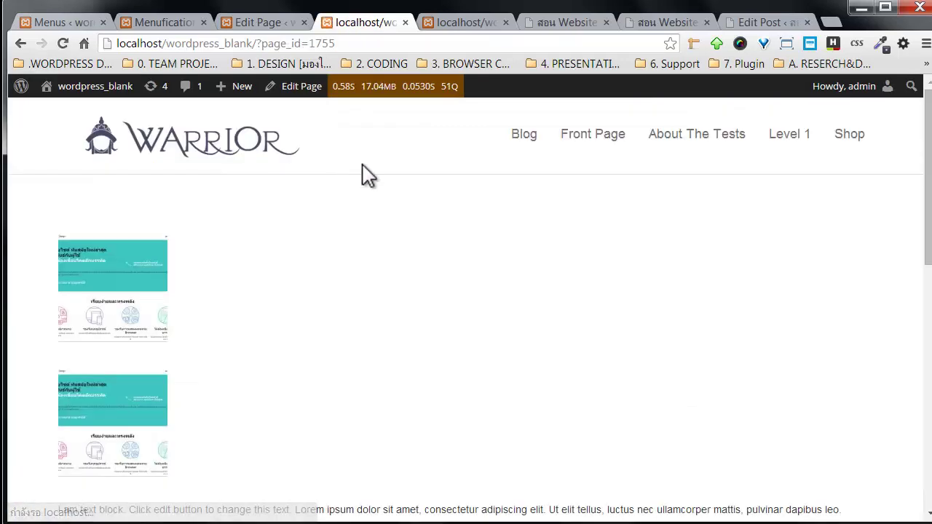
scroll(426, 228, down, 1)
scroll(422, 226, down, 6)
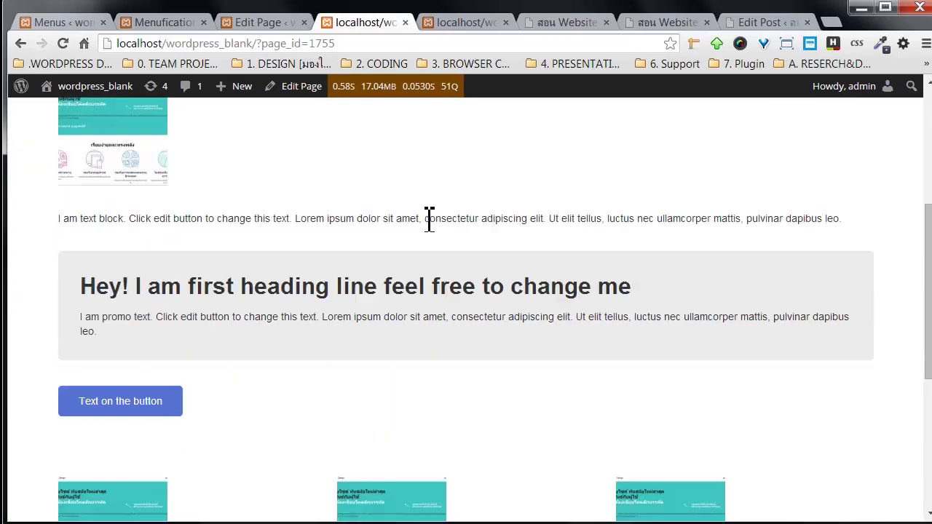
scroll(291, 269, down, 1)
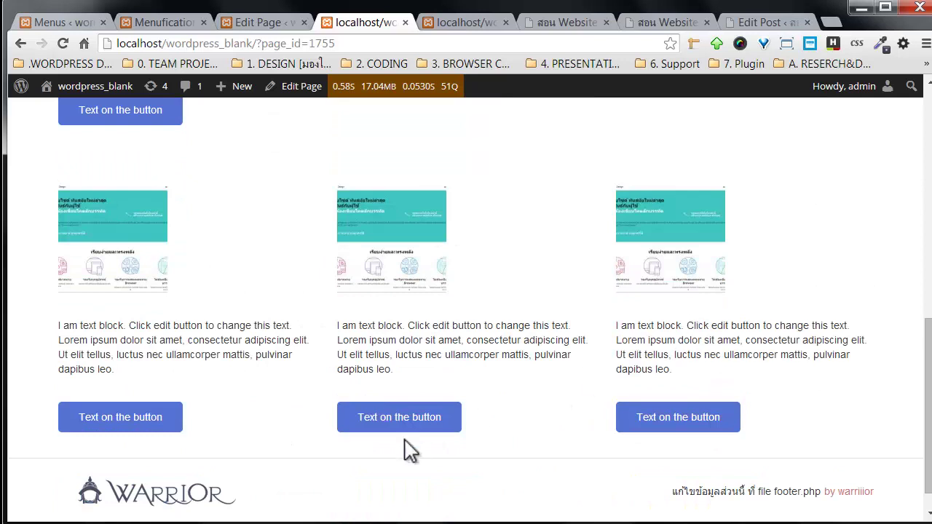
drag(338, 325, 474, 358)
click(469, 358)
scroll(476, 255, up, 2)
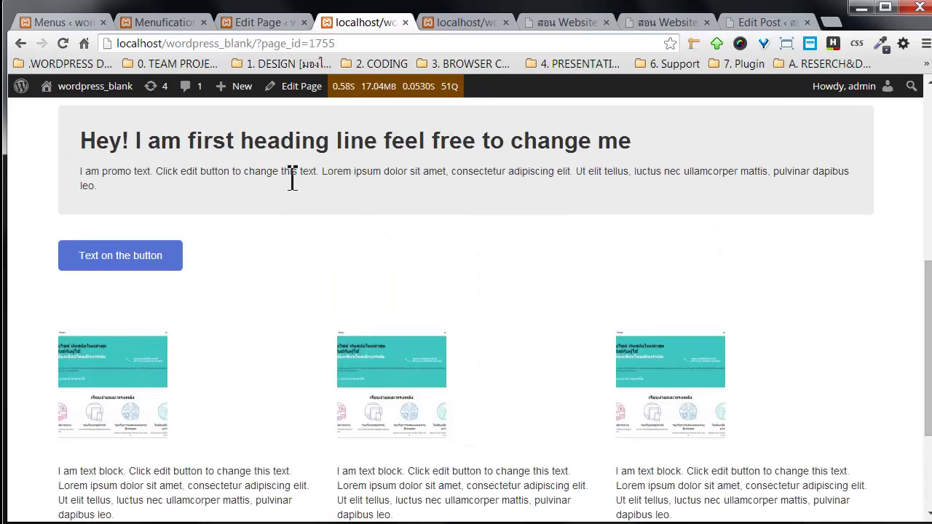
- Reopen the page for editing and replace the first column's image with create-wordpress-theme-by-webflow-wp101.jpeg from the media library
click(290, 88)
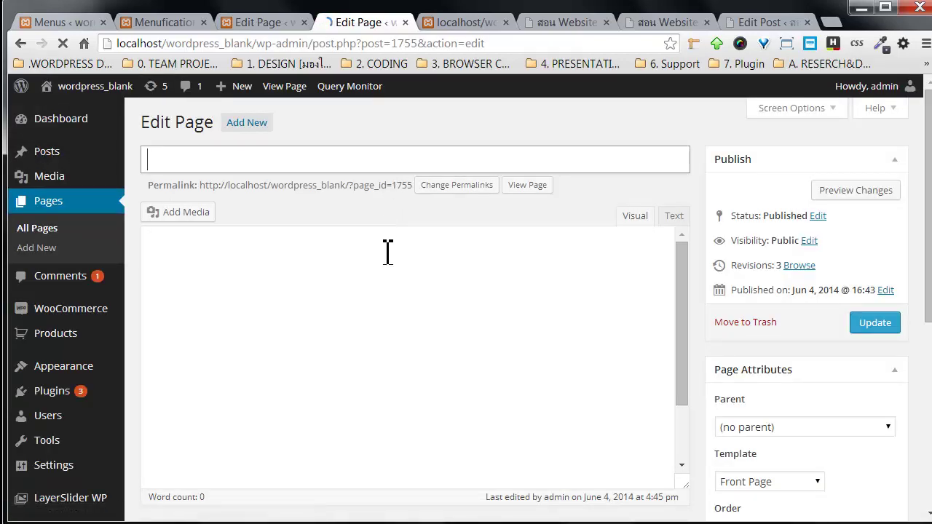
scroll(437, 266, down, 5)
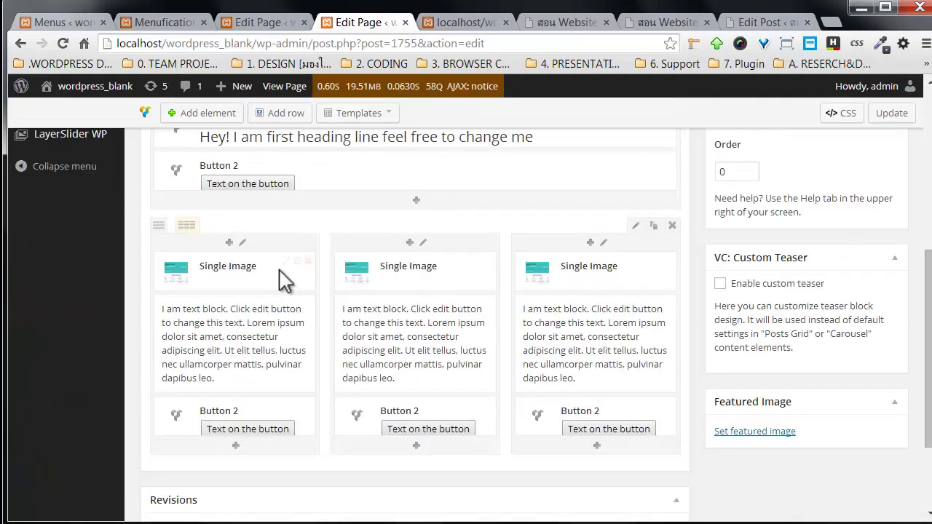
click(287, 261)
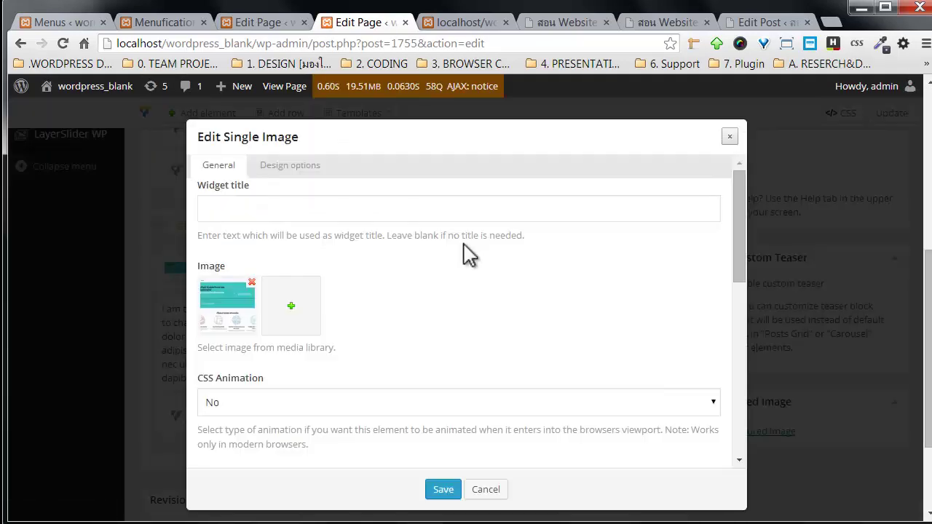
click(253, 283)
click(240, 304)
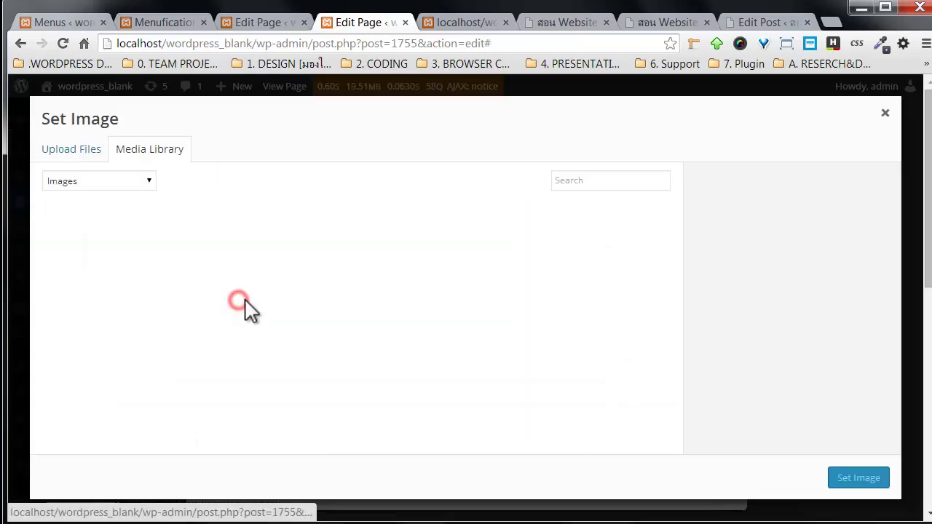
click(92, 271)
scroll(808, 335, down, 2)
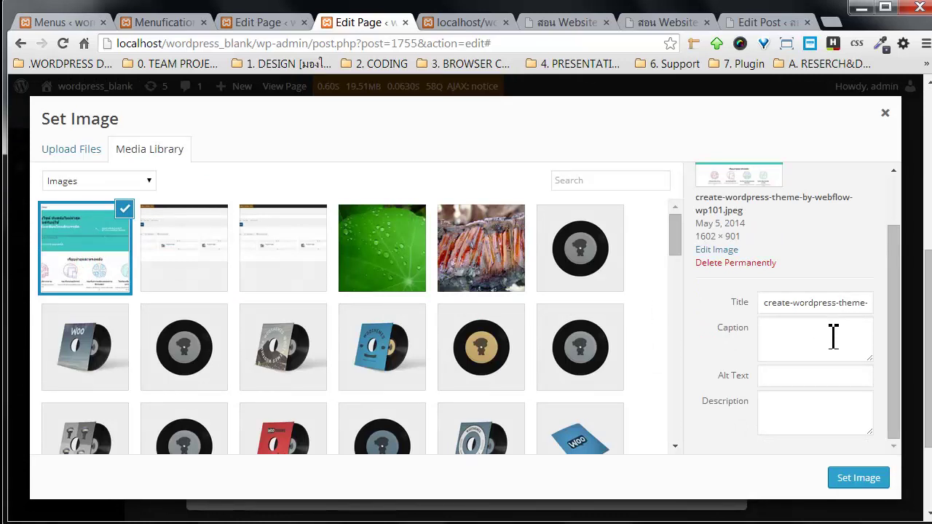
scroll(830, 336, up, 2)
scroll(833, 338, down, 2)
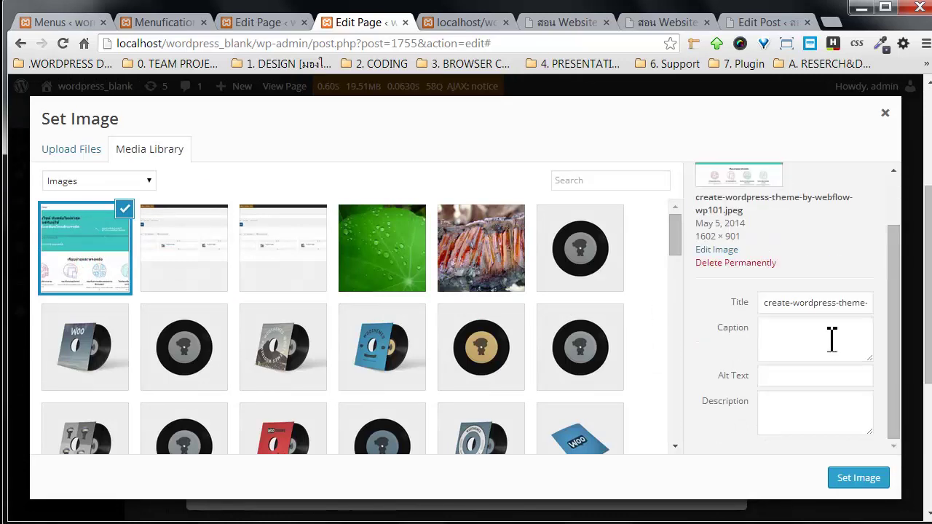
click(222, 266)
click(100, 260)
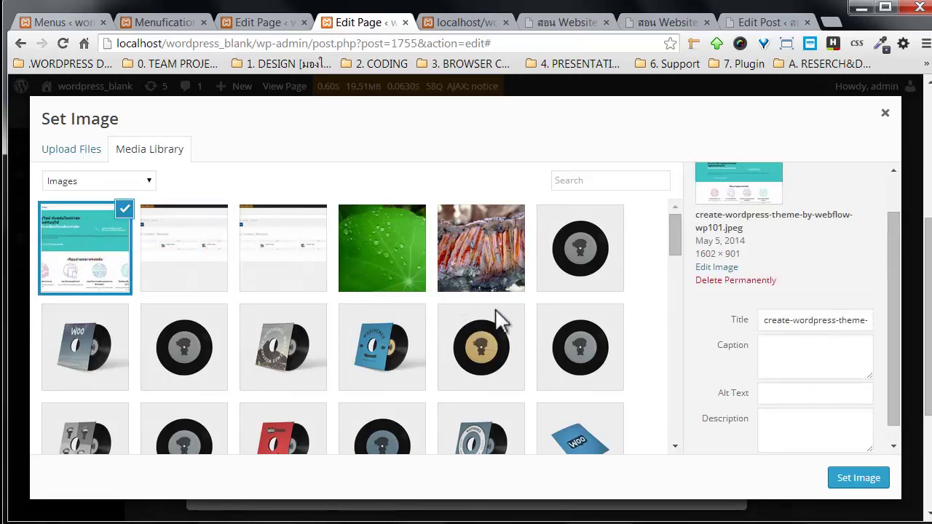
click(851, 481)
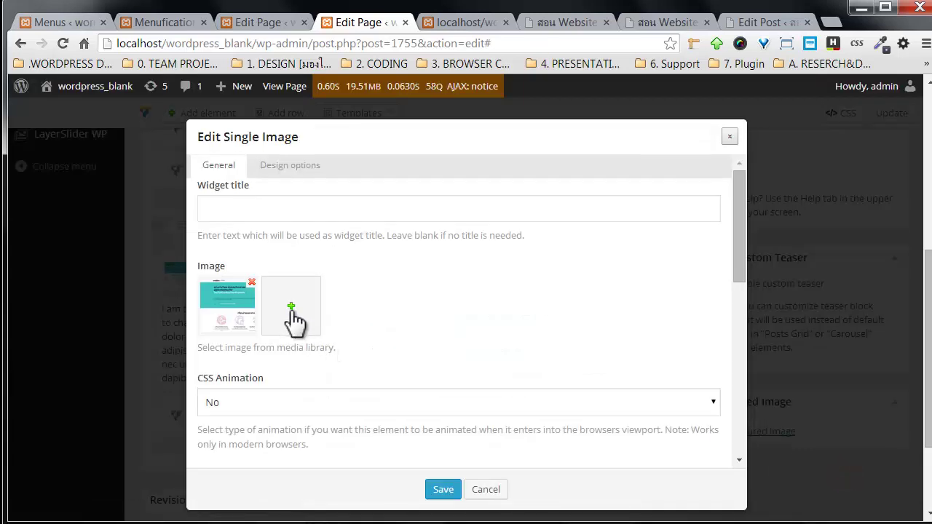
- Set the image size of the first column's Single Image to large and save the element
scroll(360, 341, down, 2)
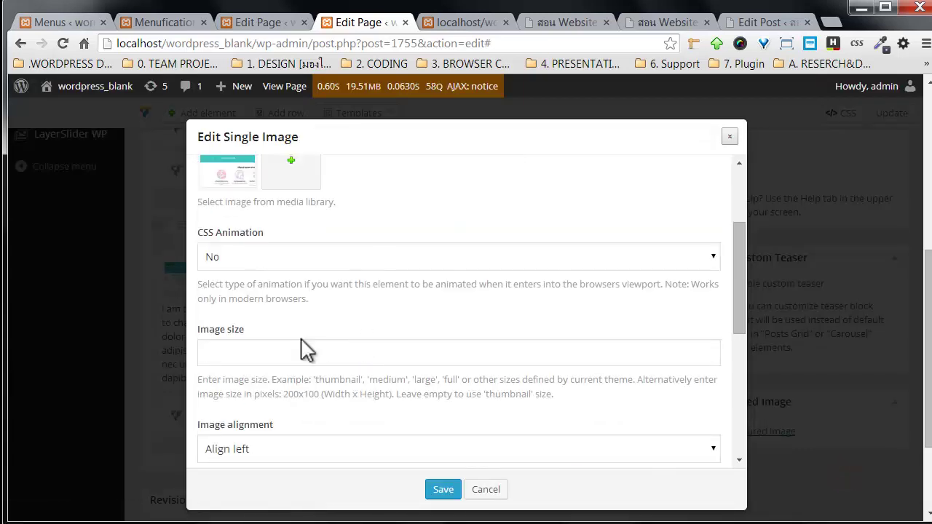
click(393, 355)
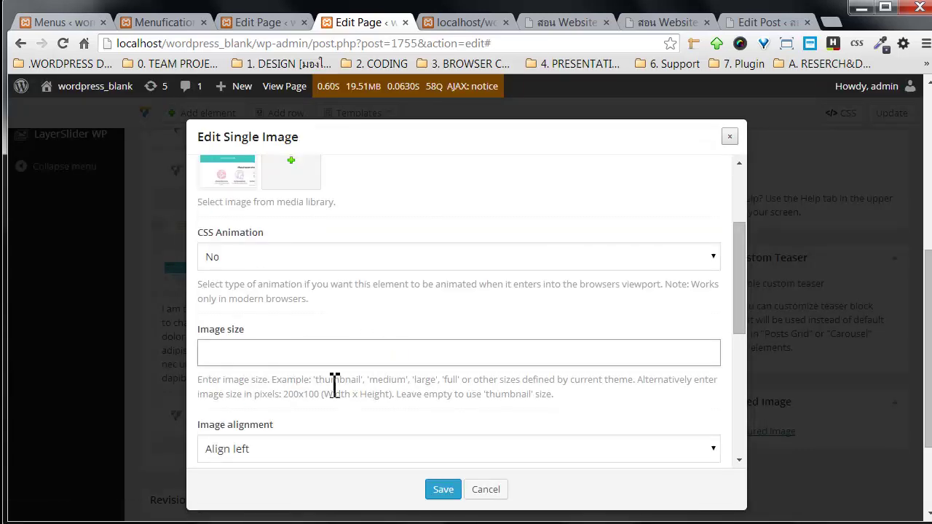
click(358, 350)
click(439, 487)
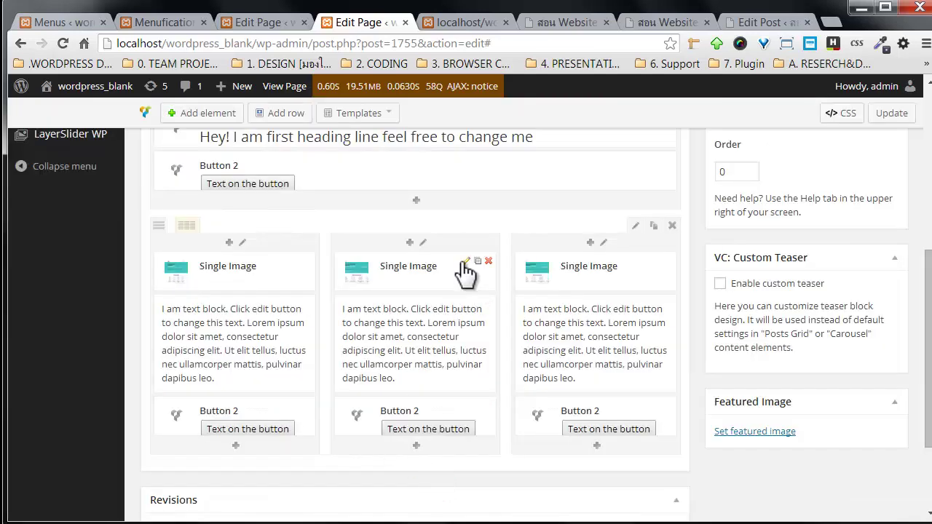
- Set the image size of the second column's Single Image to large and save the element
click(463, 260)
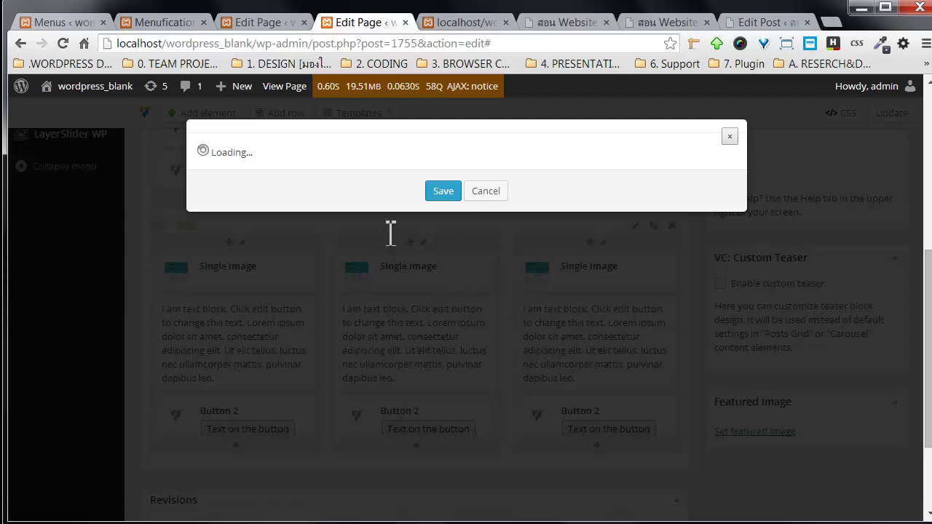
scroll(382, 269, down, 3)
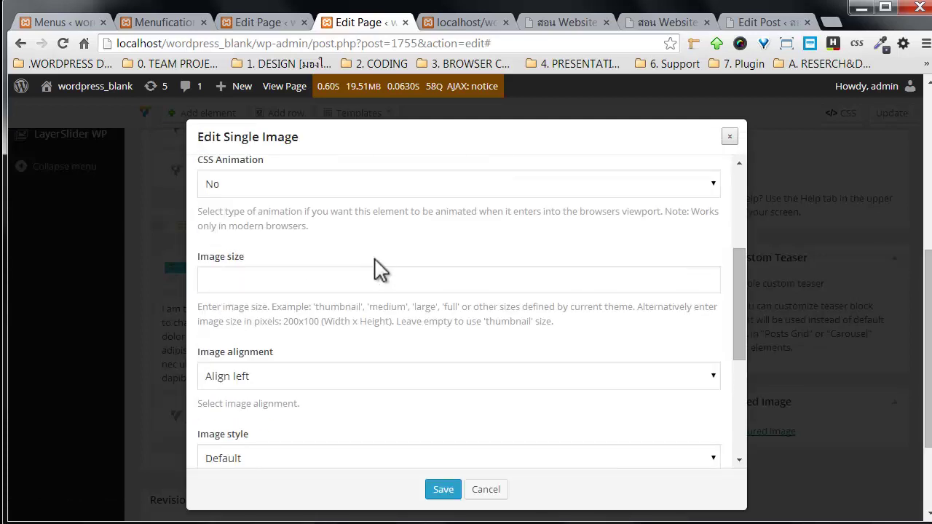
click(410, 281)
text(large)
click(446, 490)
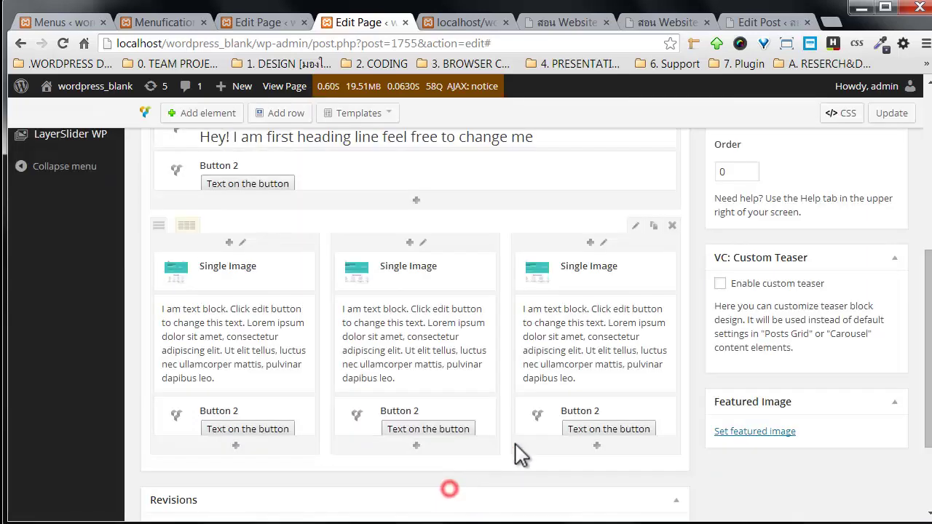
- Set the image size of the third column's Single Image to large, save the element and update the page
click(646, 262)
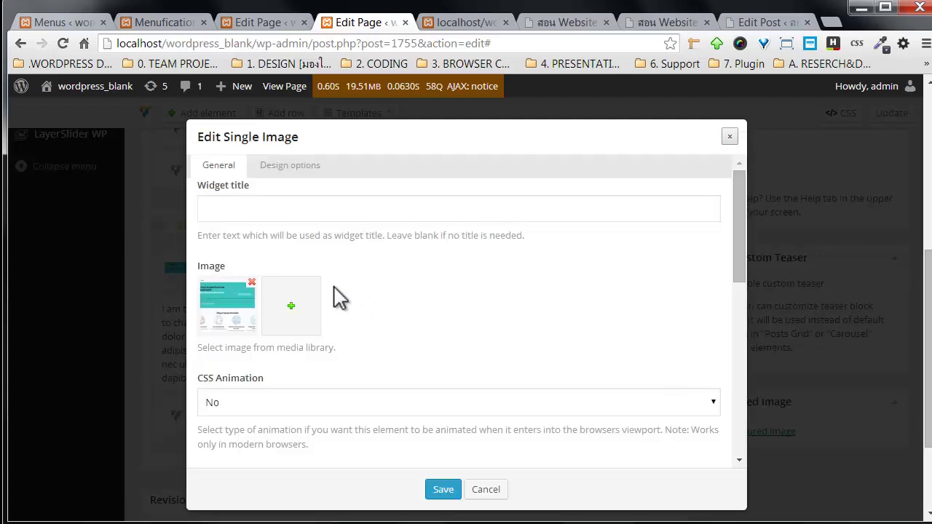
scroll(393, 335, down, 2)
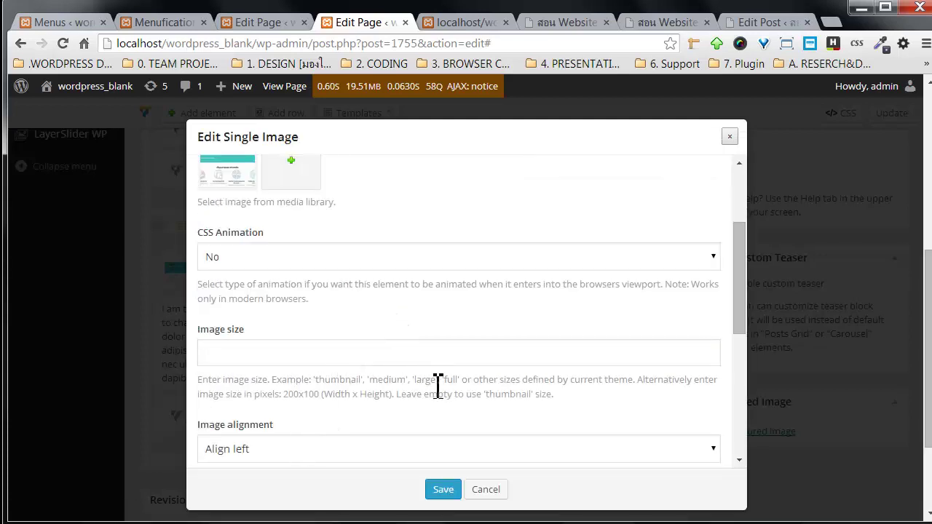
click(427, 353)
text(large)
click(446, 490)
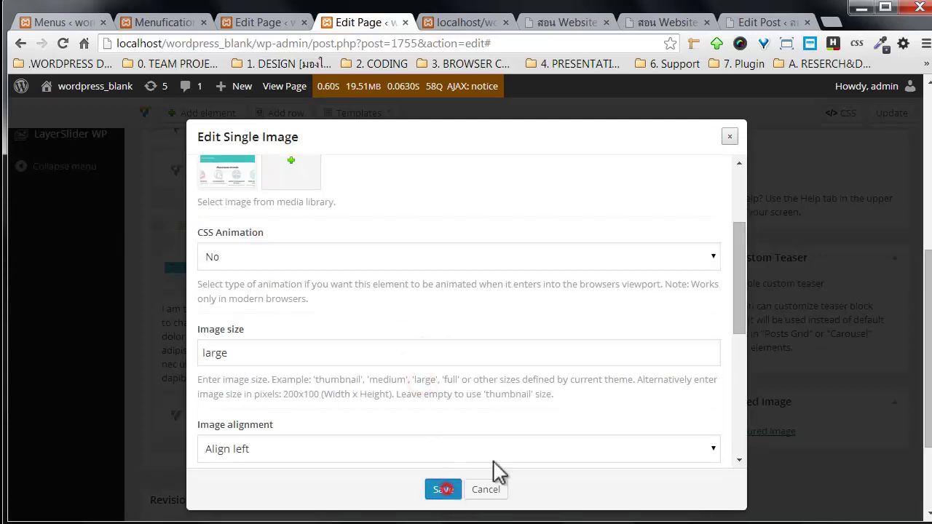
click(890, 126)
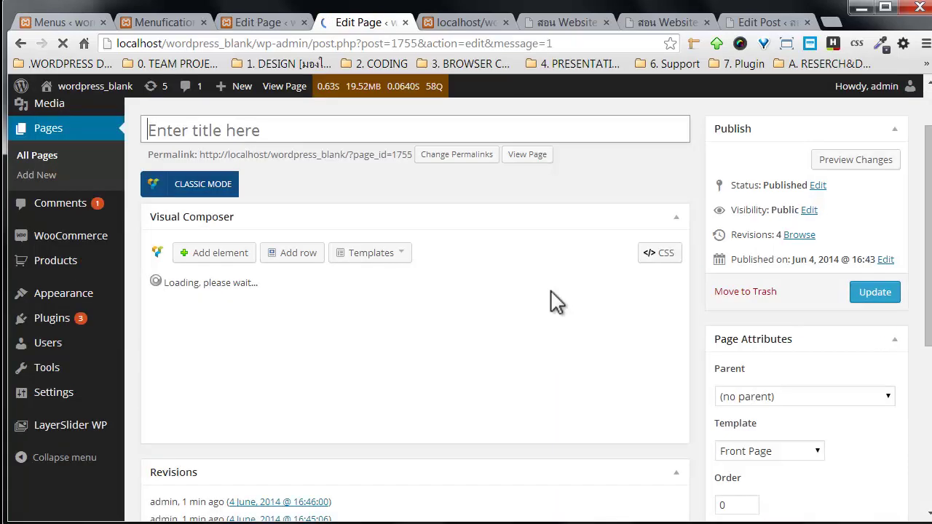
- Delete both Single Image elements from the first row and update the page
scroll(551, 302, down, 3)
click(669, 217)
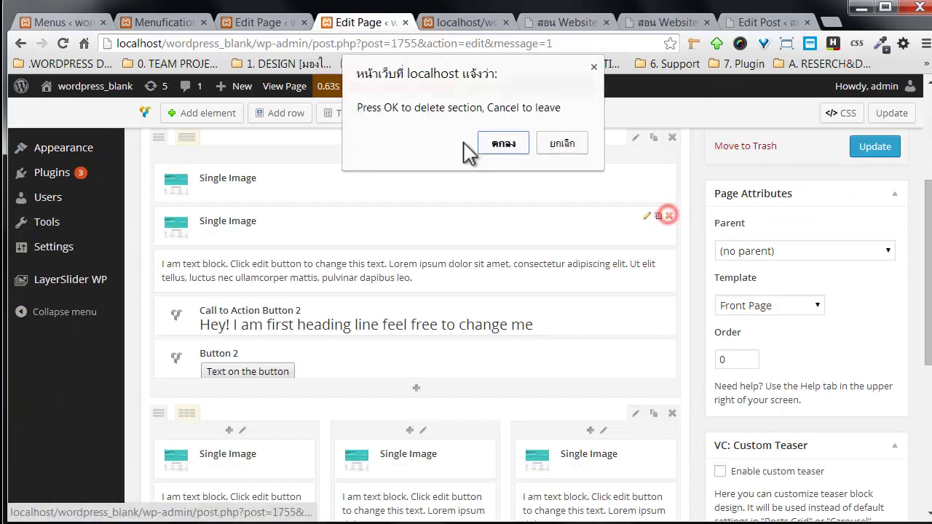
click(501, 145)
click(669, 173)
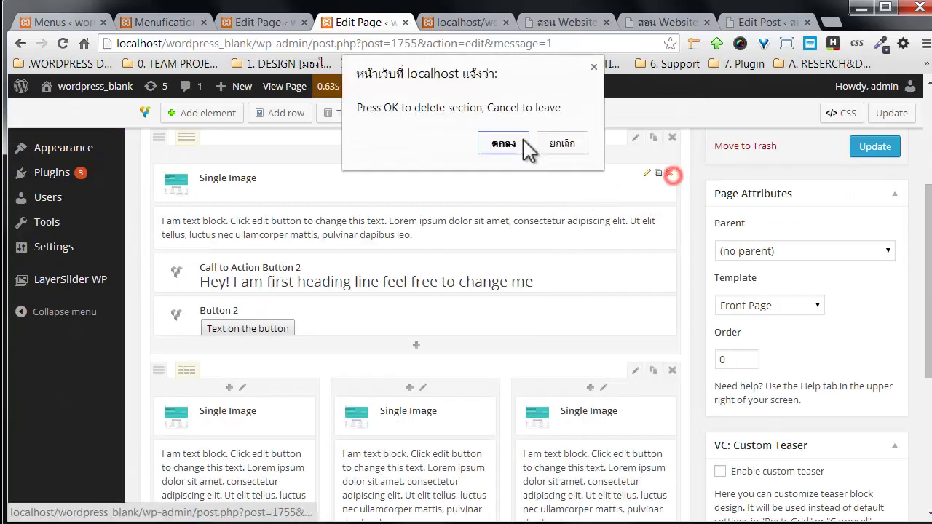
click(503, 144)
click(876, 148)
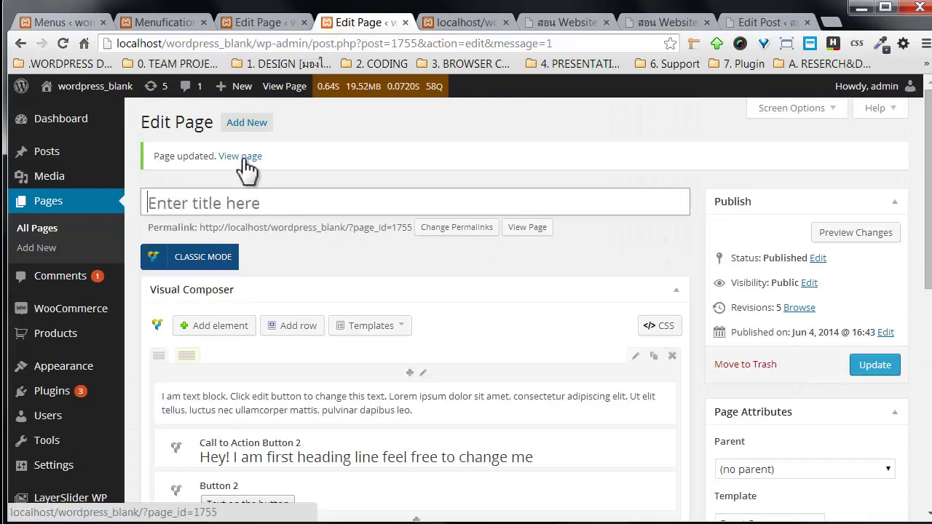
- View the updated page and examine the text block, call to action, buttons, three-column images and footer
click(241, 157)
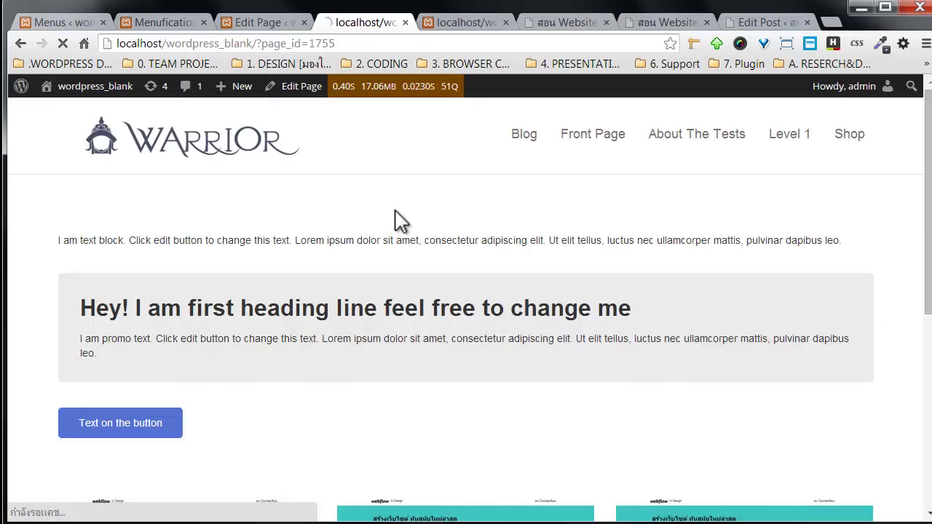
drag(159, 245, 350, 271)
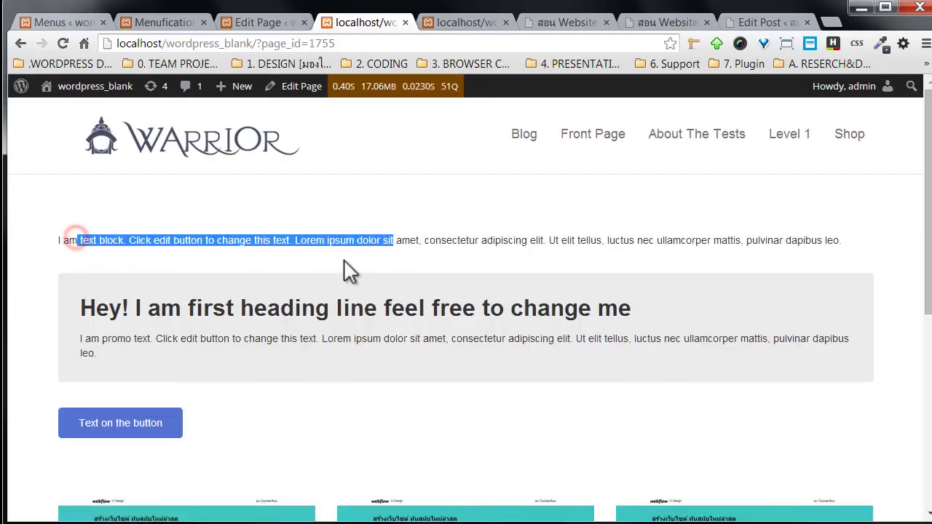
click(343, 261)
drag(79, 295, 500, 344)
click(501, 344)
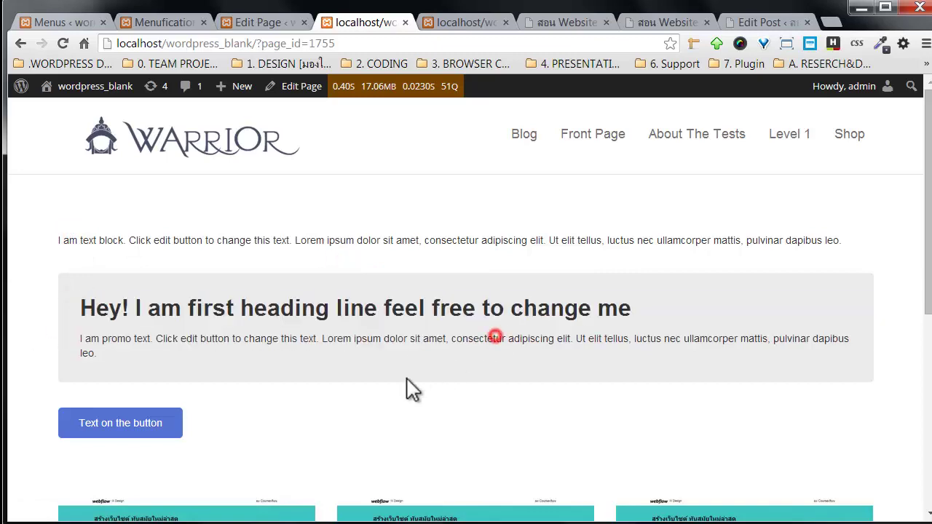
scroll(208, 374, down, 4)
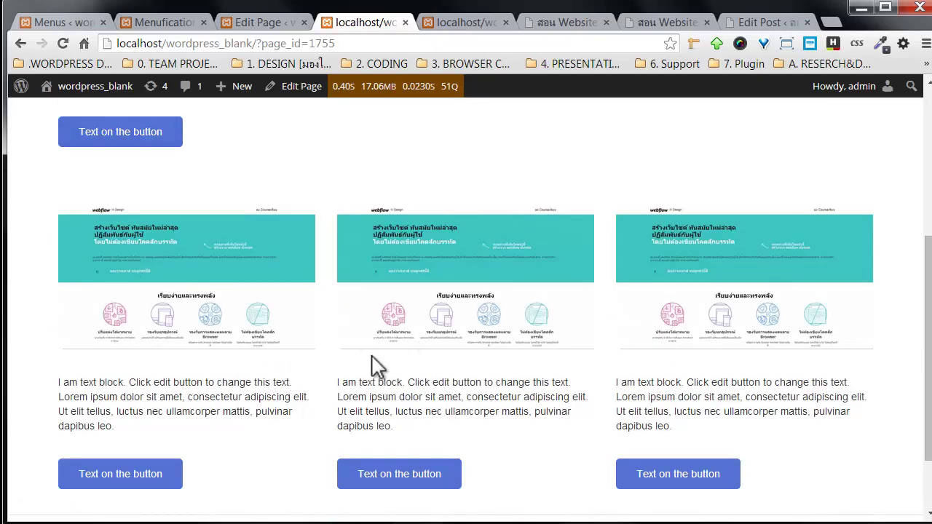
scroll(485, 372, down, 2)
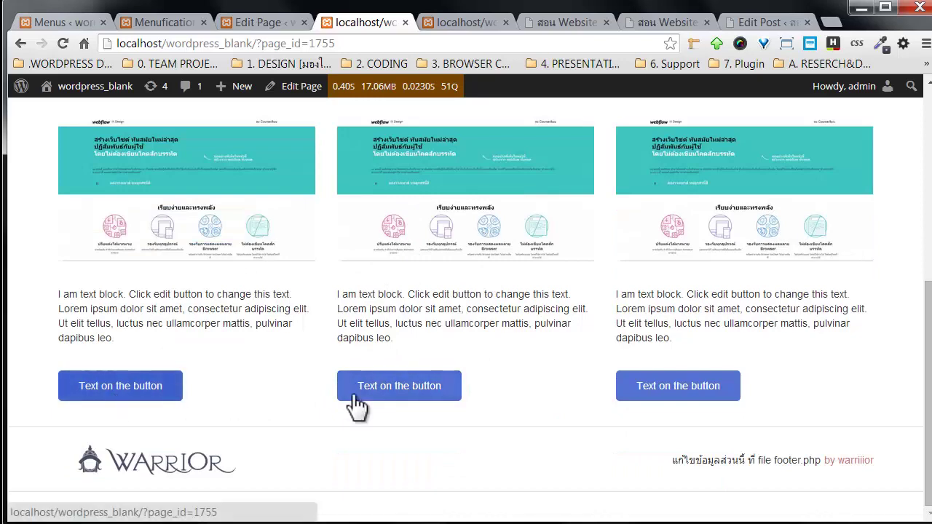
scroll(565, 412, up, 5)
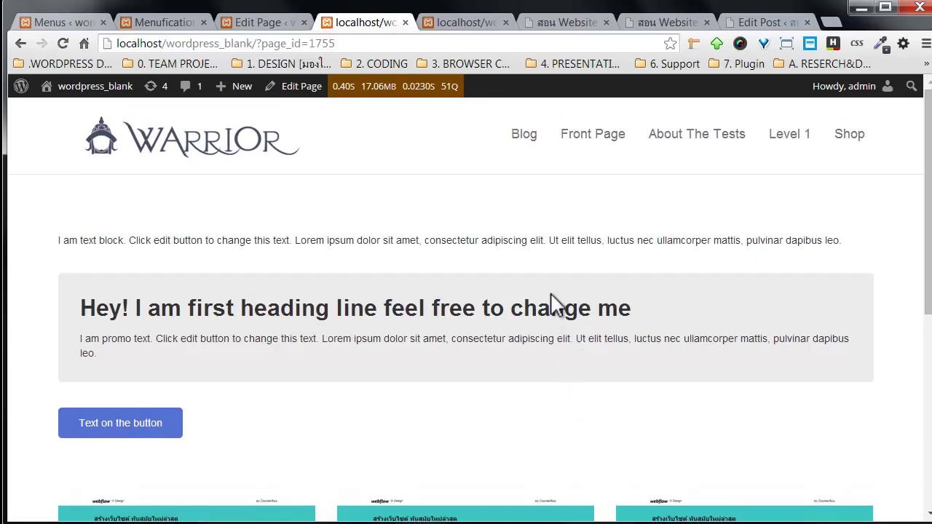
scroll(552, 305, down, 1)
scroll(552, 297, up, 1)
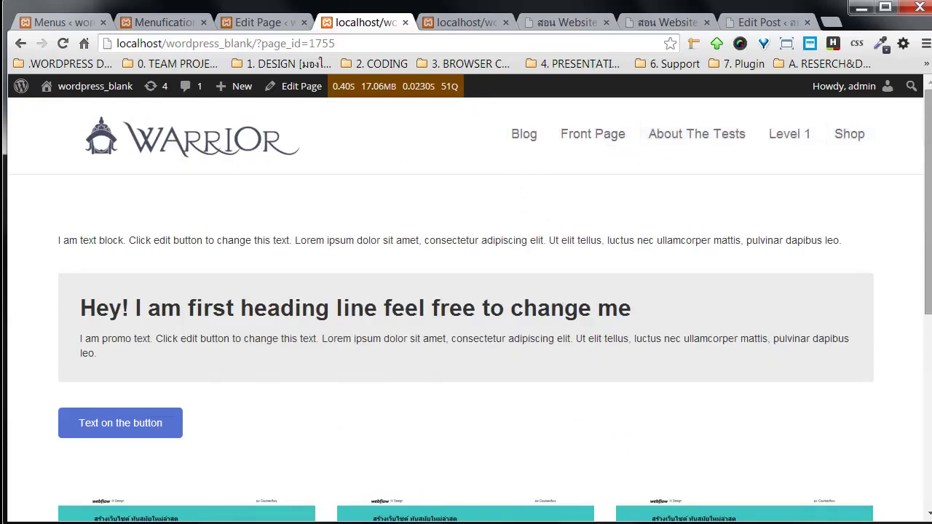
drag(920, 126, 929, 146)
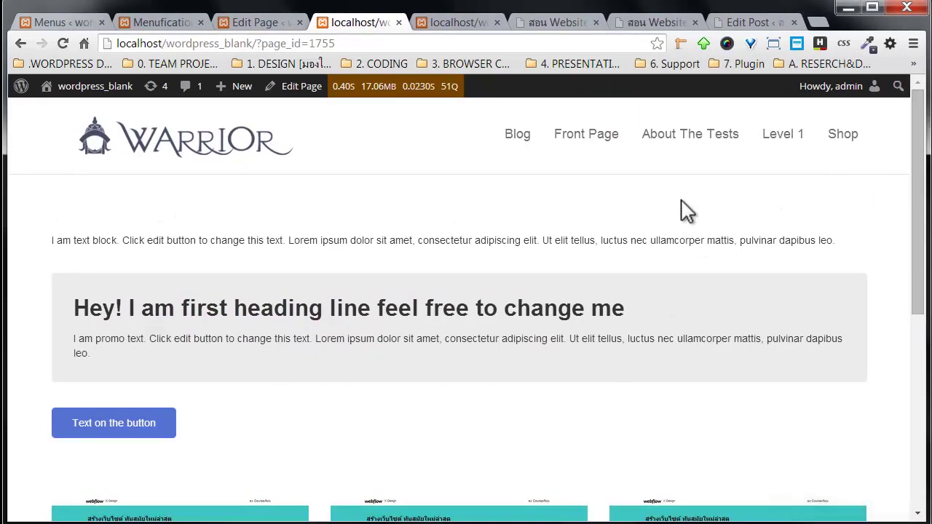
scroll(375, 294, down, 1)
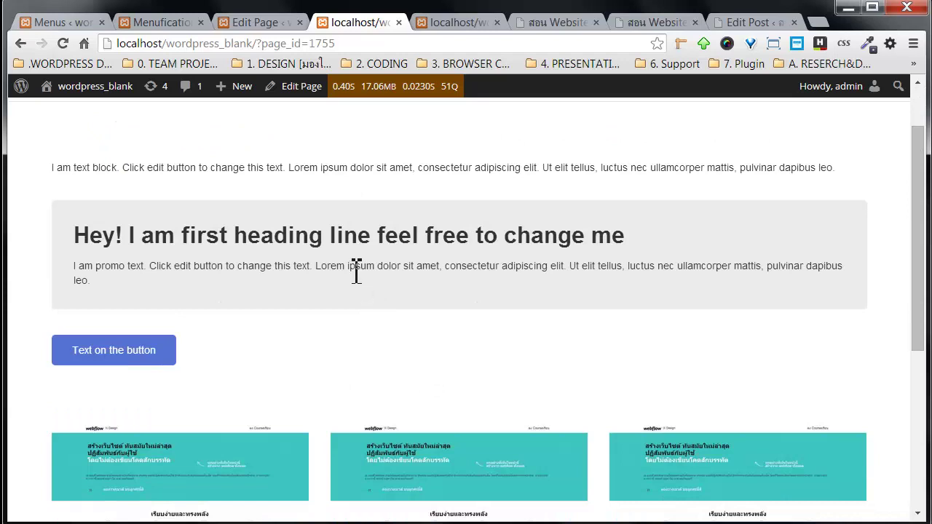
scroll(342, 269, up, 1)
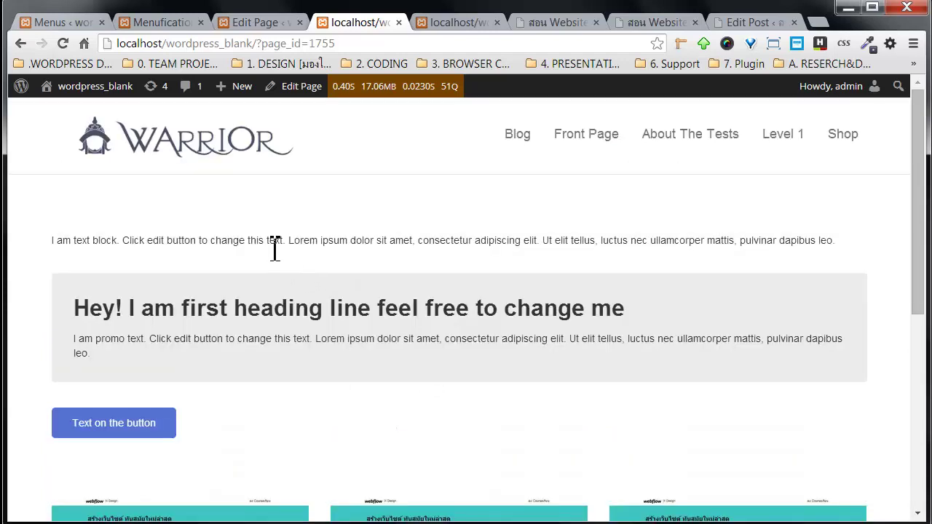
drag(306, 229, 402, 246)
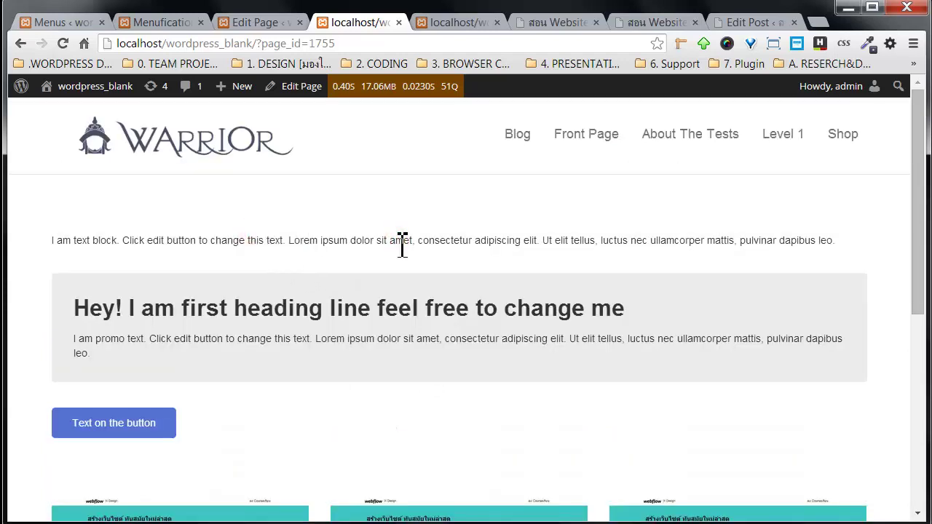